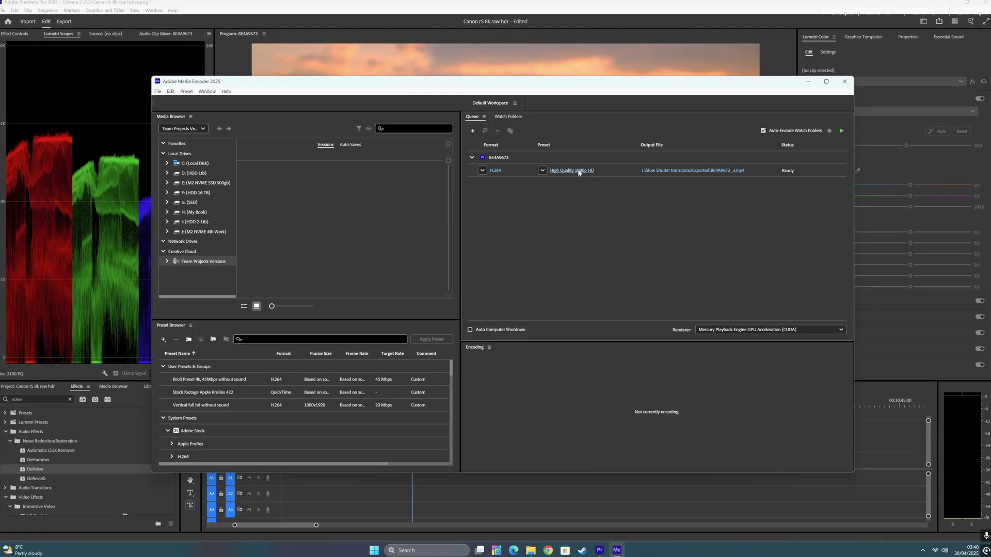
Review the queued job's HEVC (H.265) export settings in Media Encoder
click(579, 171)
click(632, 101)
click(611, 248)
scroll(670, 310, down, 5)
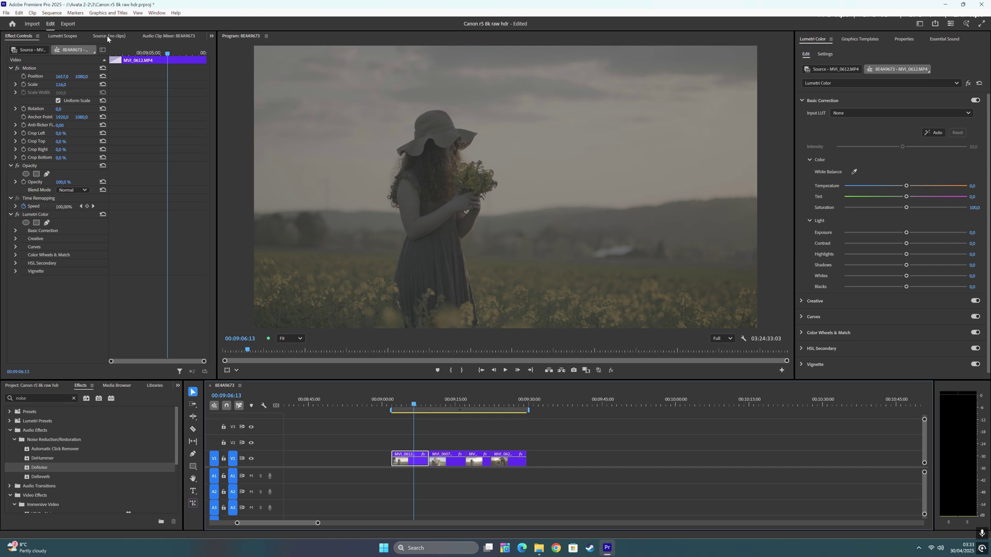
click(52, 13)
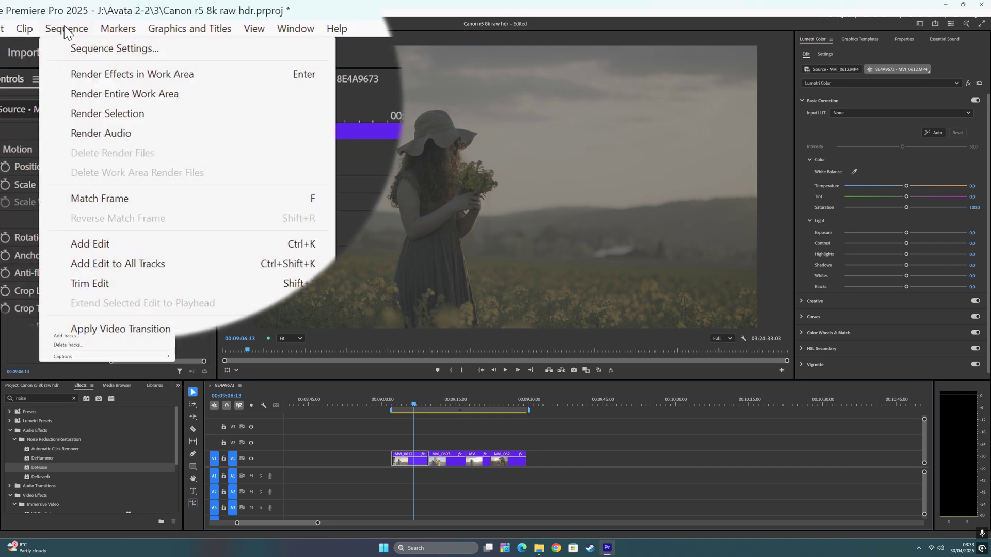
click(83, 48)
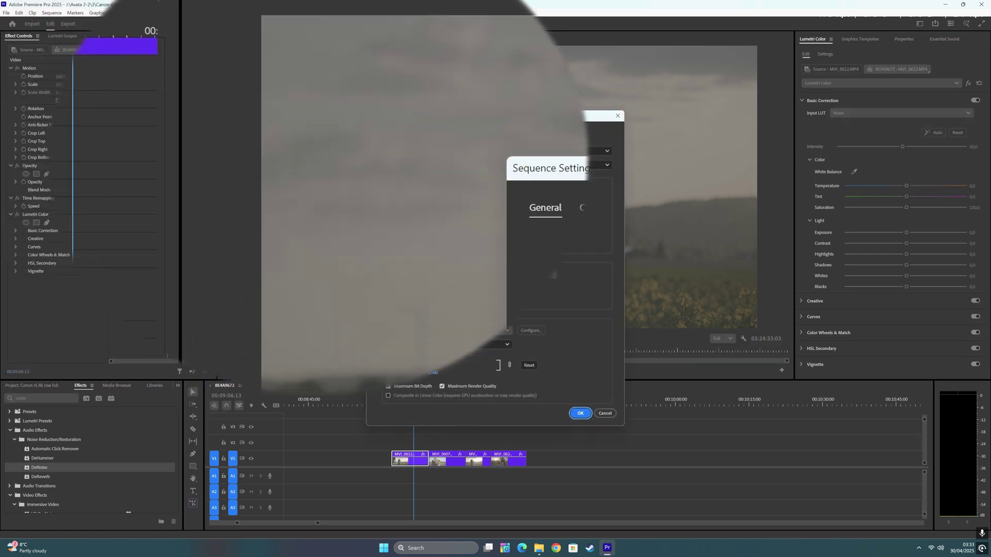
click(399, 137)
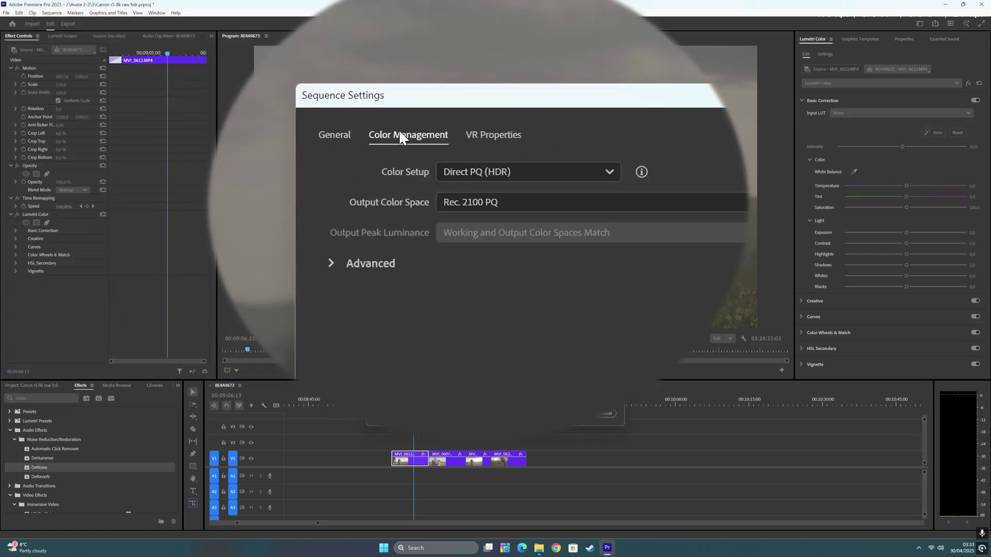
click(490, 172)
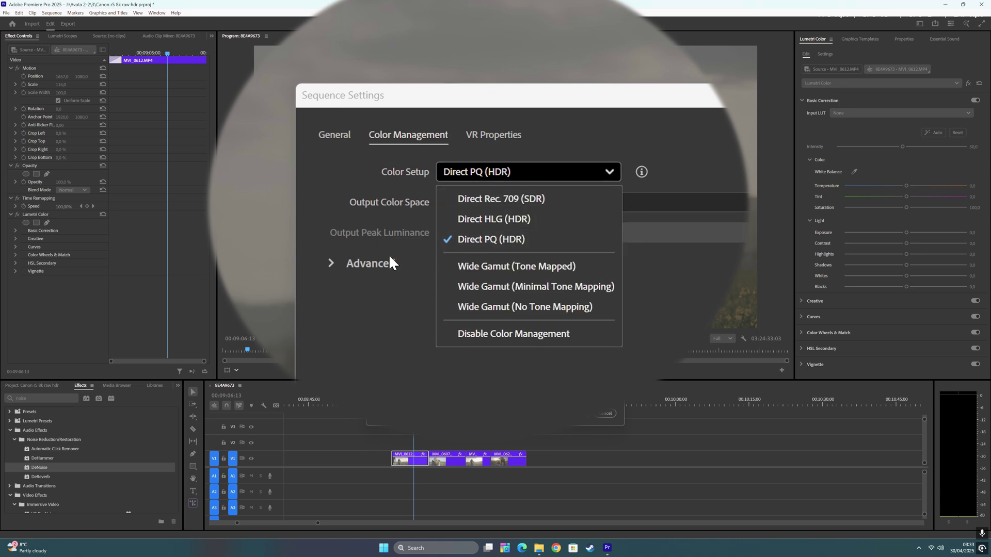
click(337, 164)
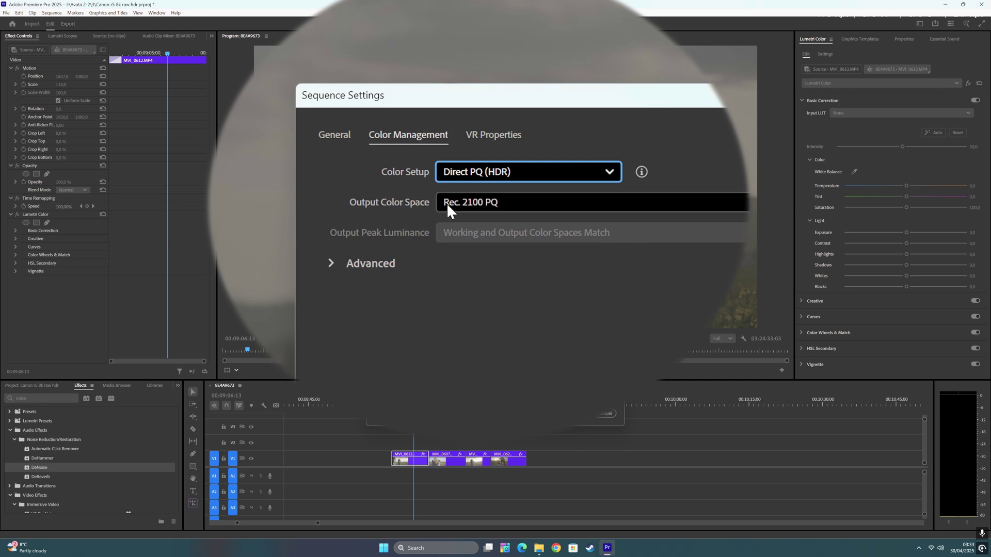
click(503, 203)
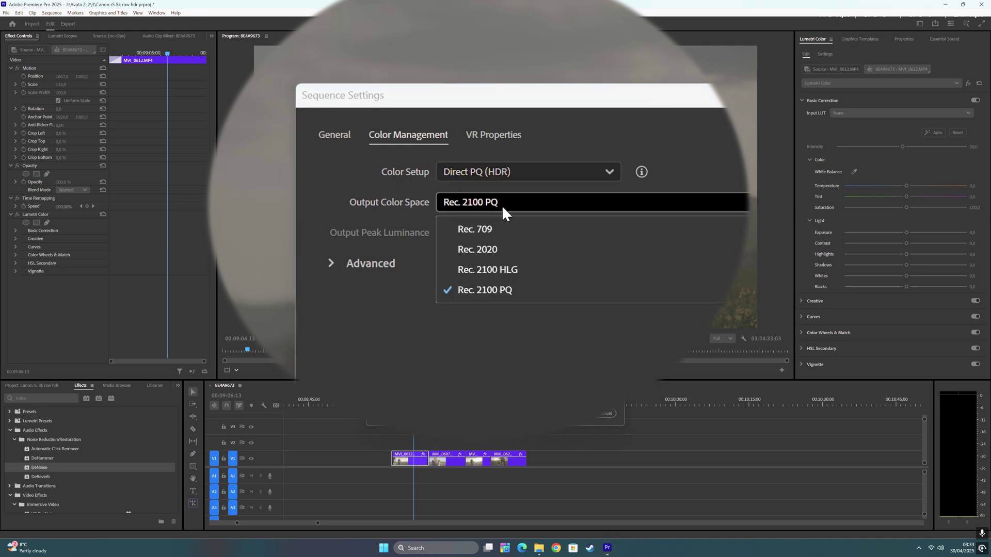
click(447, 351)
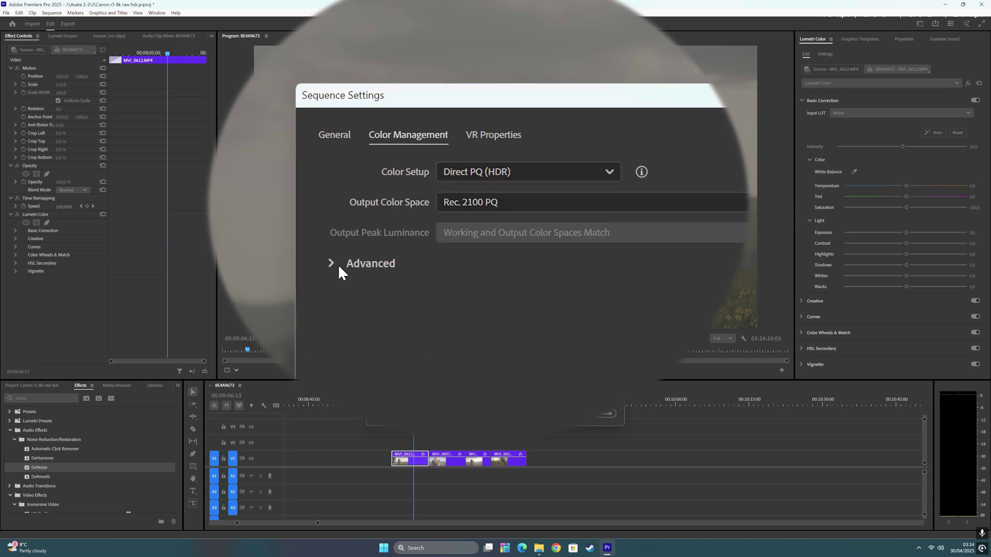
click(338, 264)
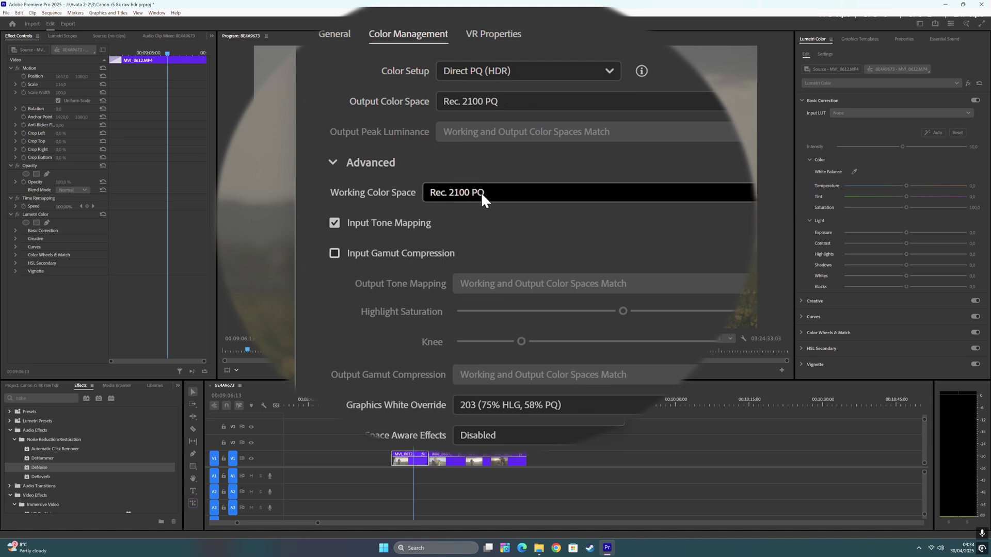
click(487, 192)
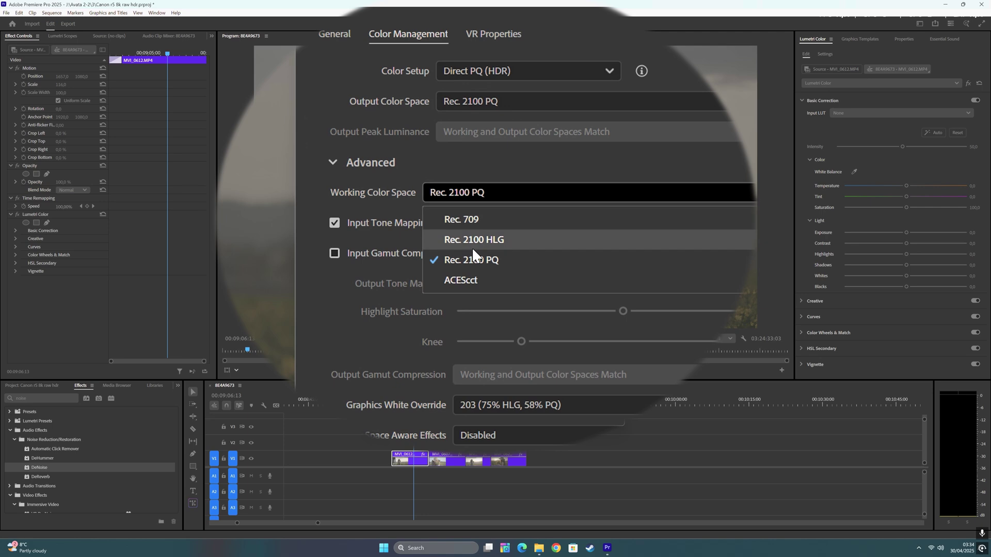
click(445, 294)
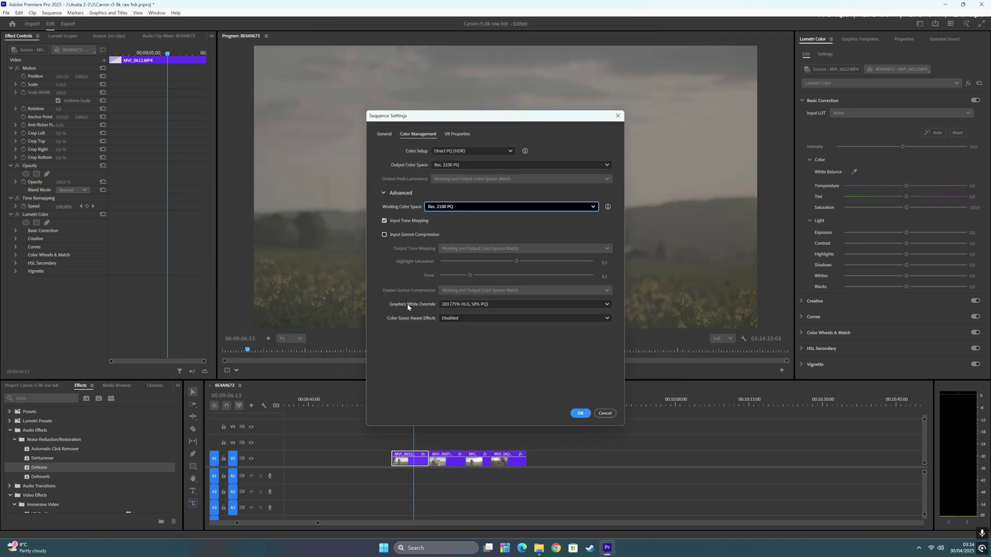
click(442, 305)
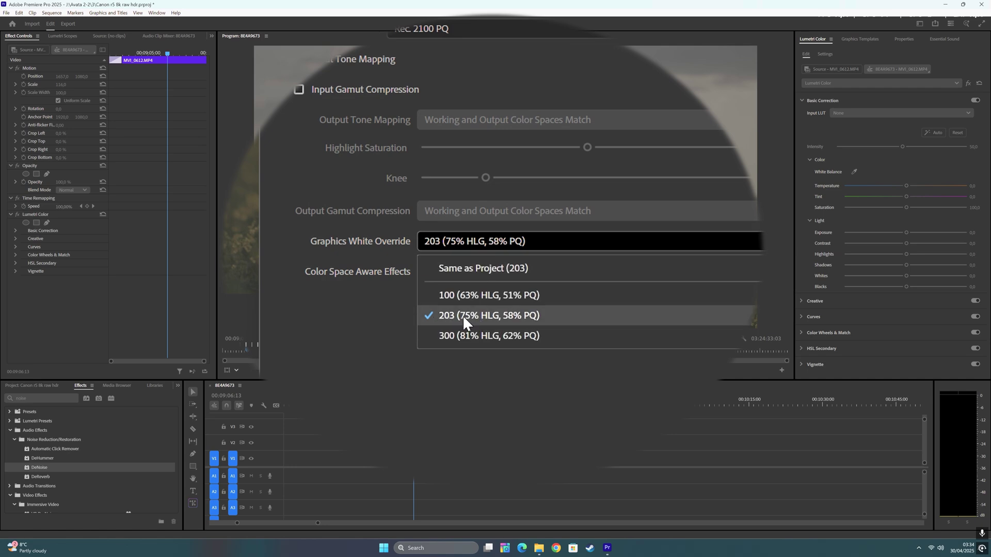
click(574, 418)
key(Return)
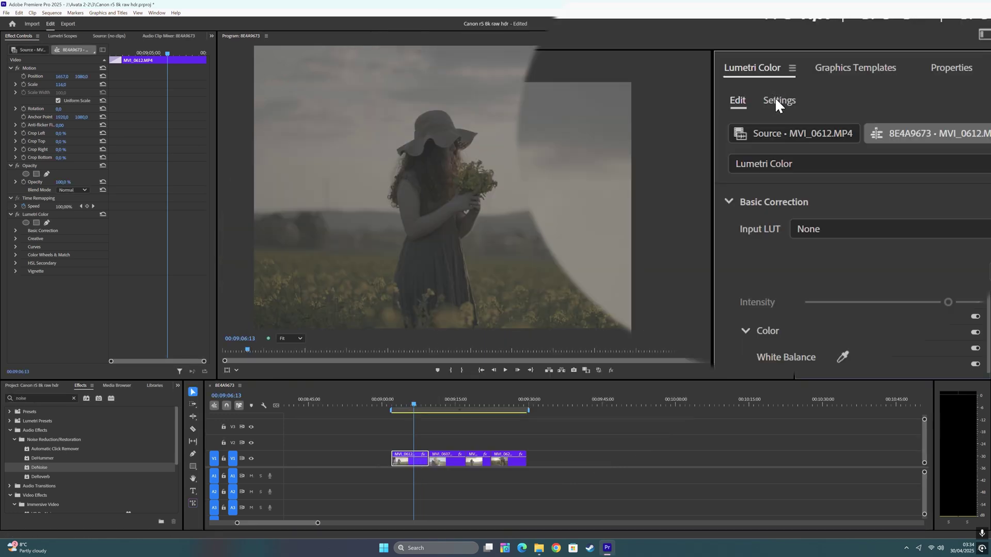
click(776, 99)
click(738, 100)
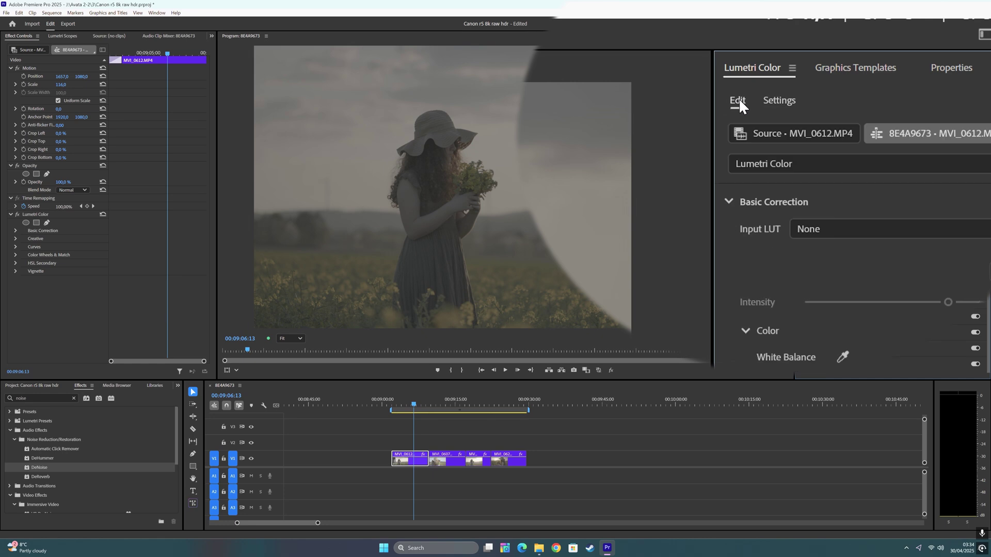
click(781, 99)
click(745, 135)
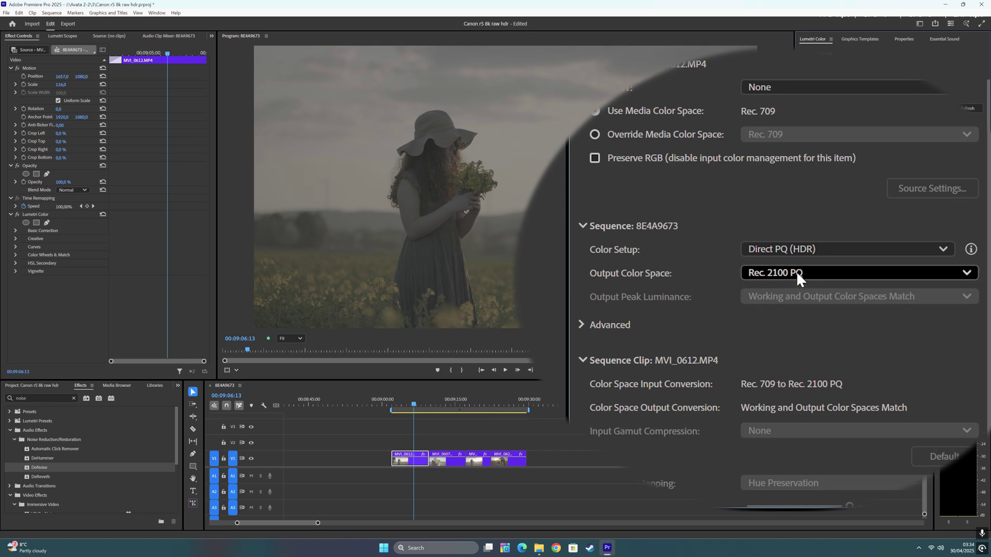
click(603, 324)
scroll(711, 320, down, 2)
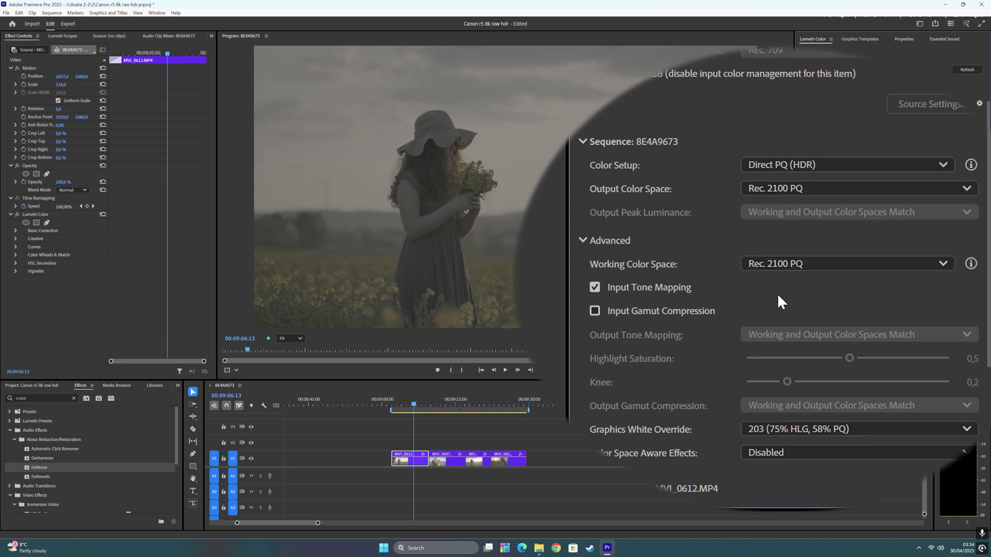
scroll(777, 293, down, 5)
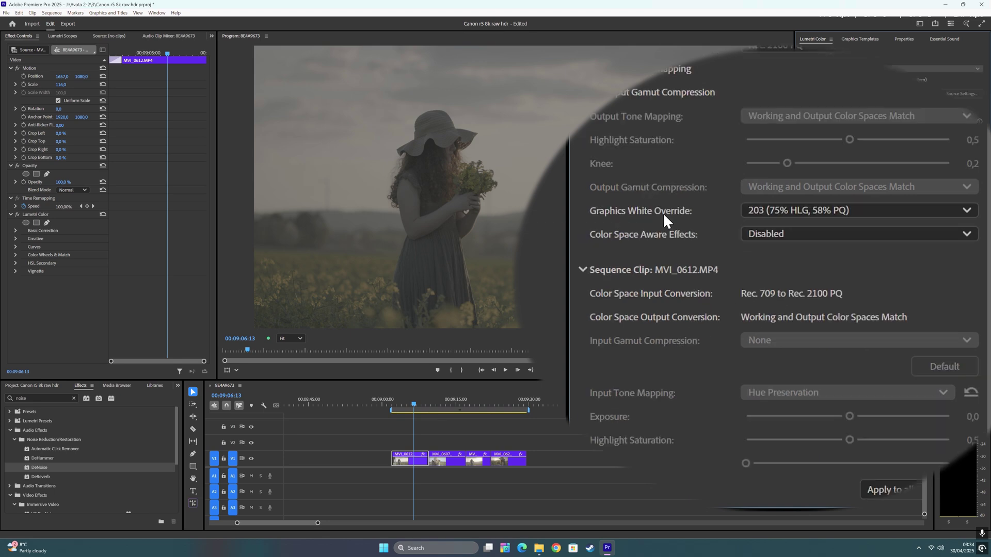
click(756, 209)
click(712, 238)
click(805, 54)
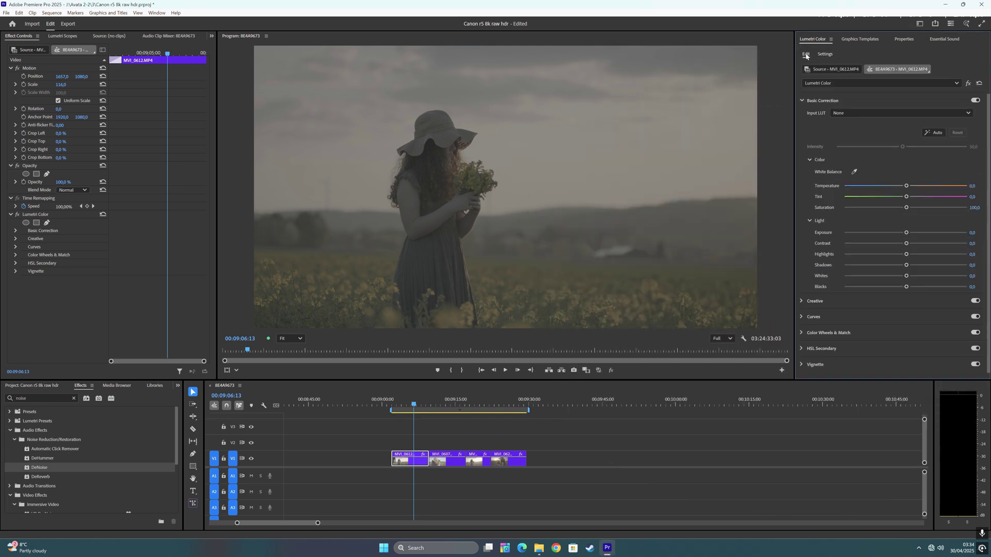
Apply the CinemaGamut_CanonLog2-to-BT709_WideDR input LUT to MVI_0612, set exposure 0.3, and show Lumetri Scopes
click(856, 112)
scroll(845, 335, down, 12)
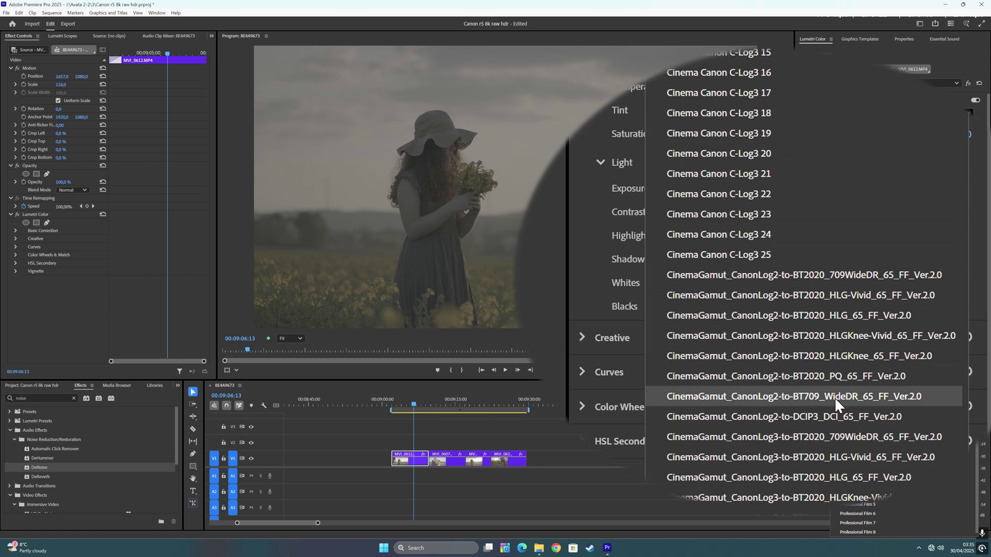
click(835, 397)
drag(907, 232, 909, 234)
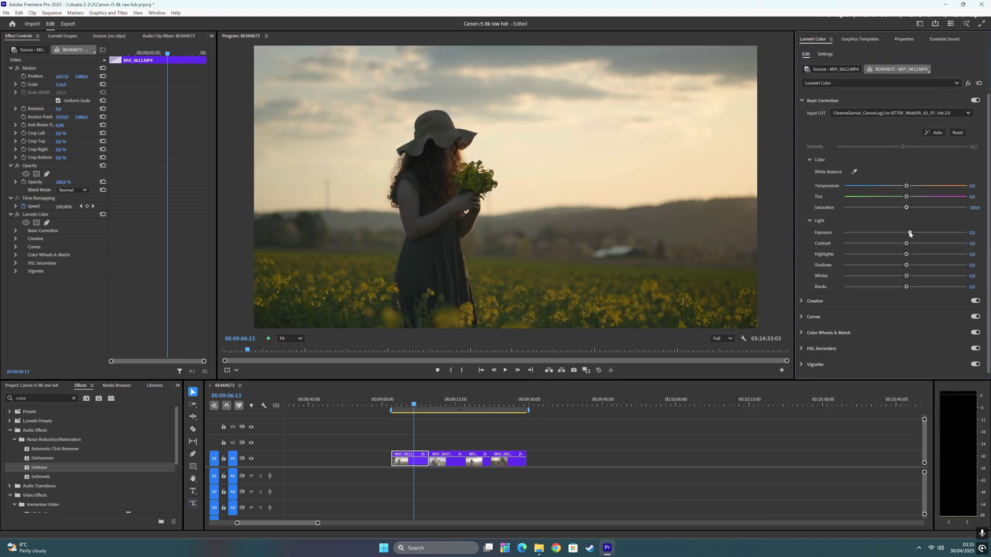
click(59, 37)
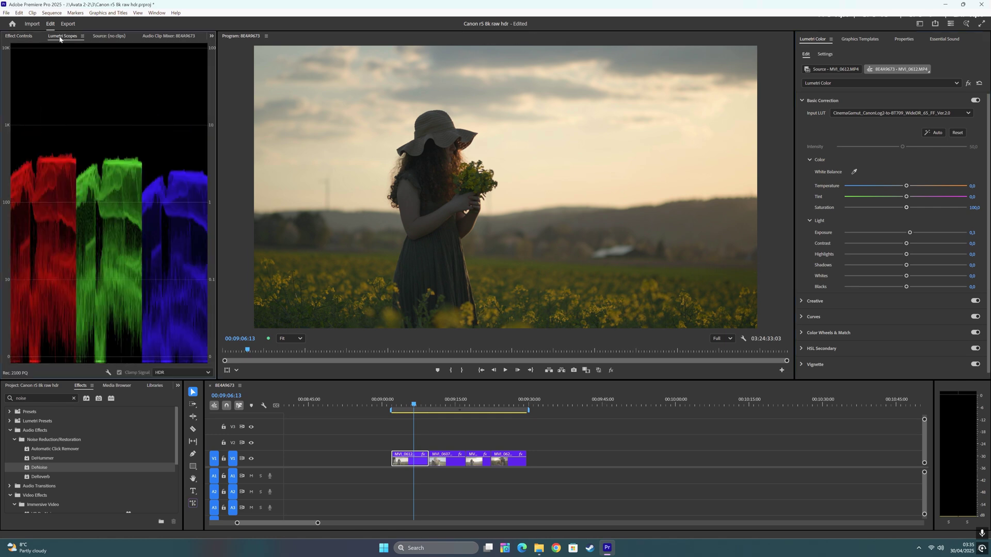
Keep the scopes in HDR mode, brighten exposure slightly and push saturation to 200
click(180, 371)
click(155, 418)
drag(910, 233, 910, 231)
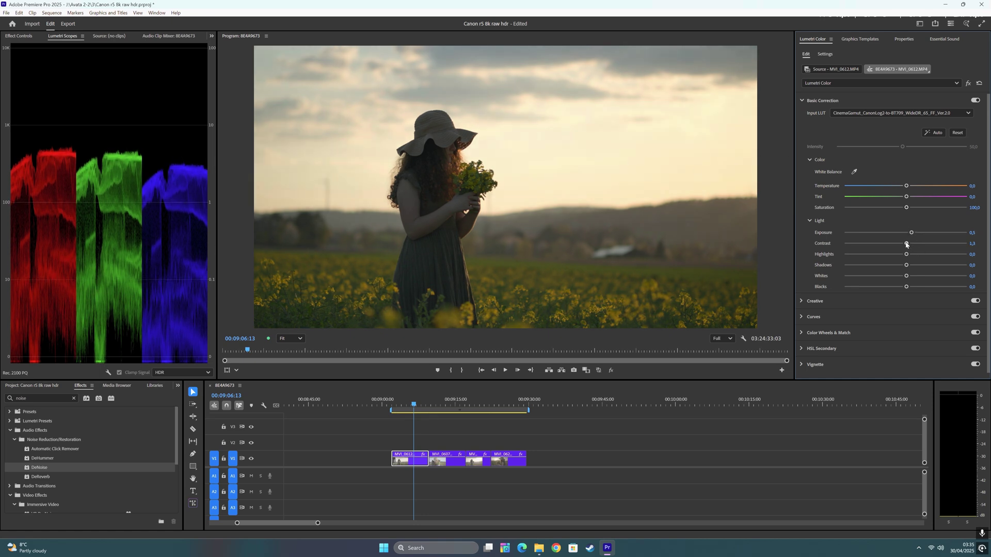
drag(923, 208, 966, 209)
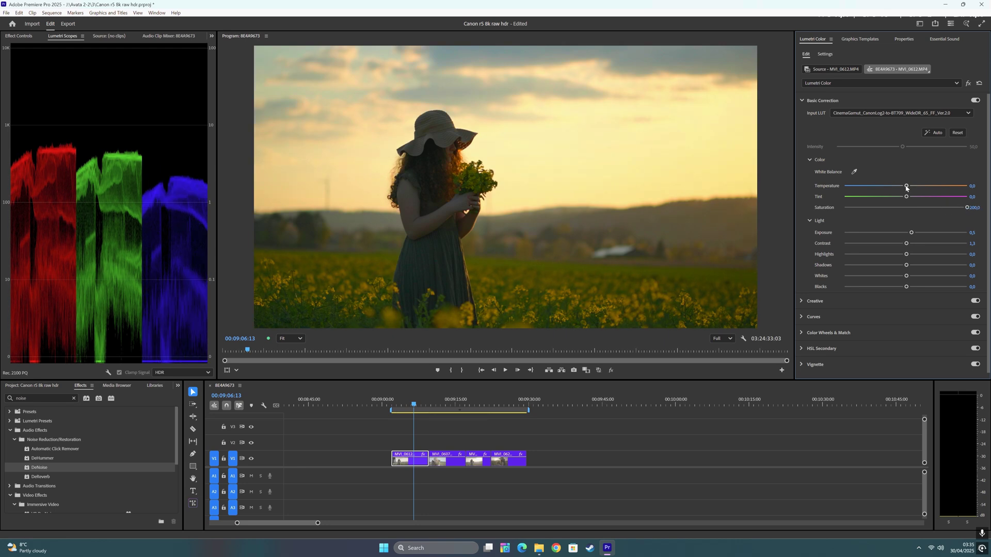
Warm temperature to 8.2, settle exposure at 0.4, darken the highlights, then move to MVI_0607
drag(906, 187, 907, 196)
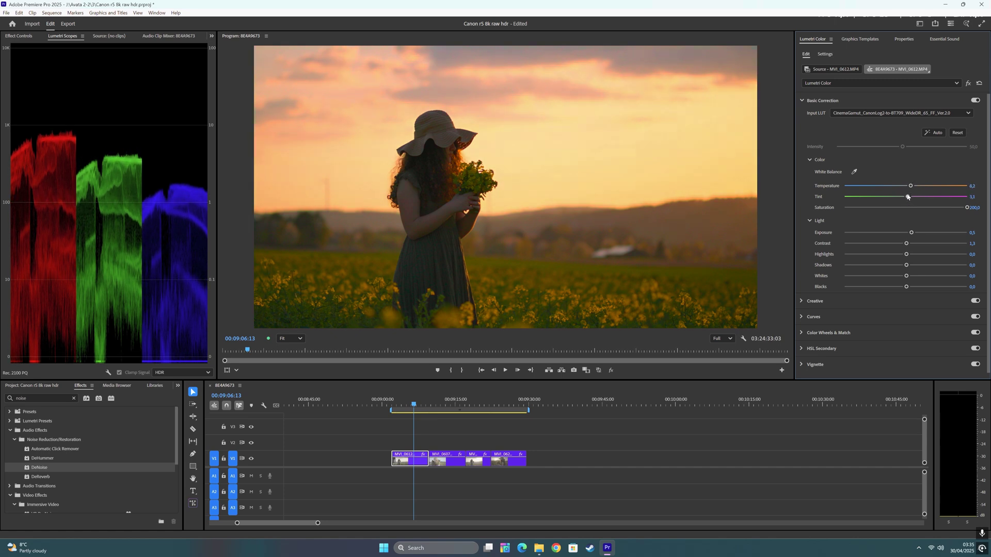
drag(910, 233, 905, 253)
double_click(901, 252)
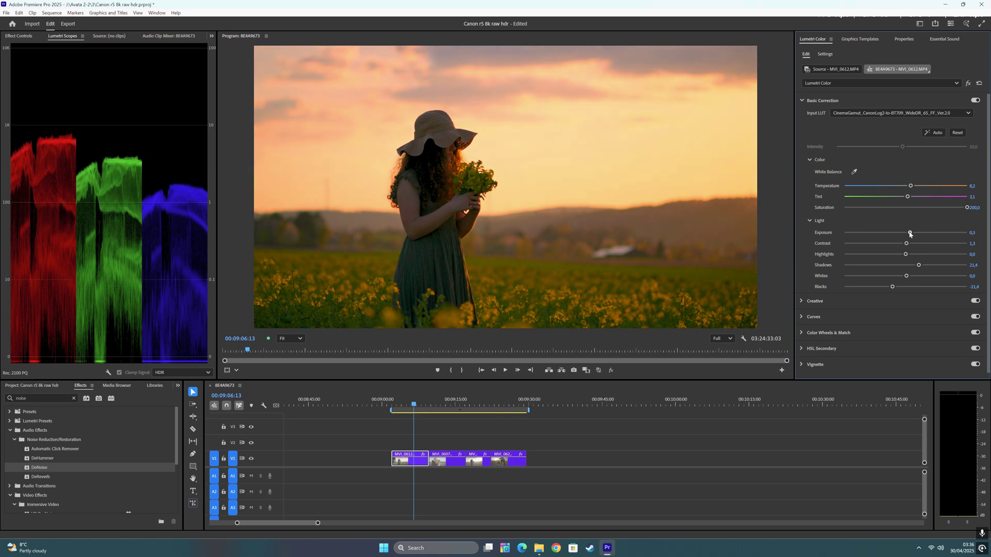
drag(906, 254, 910, 277)
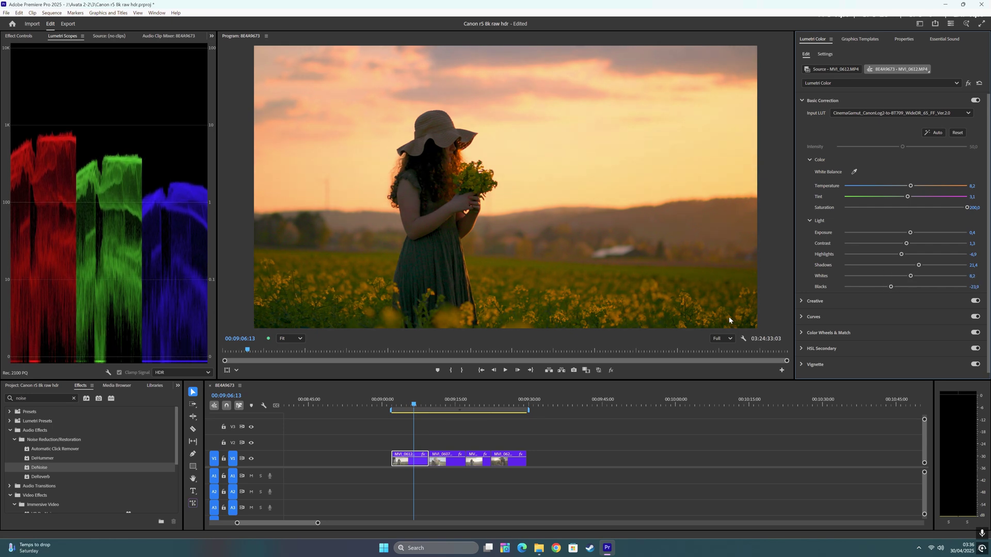
drag(413, 404, 446, 408)
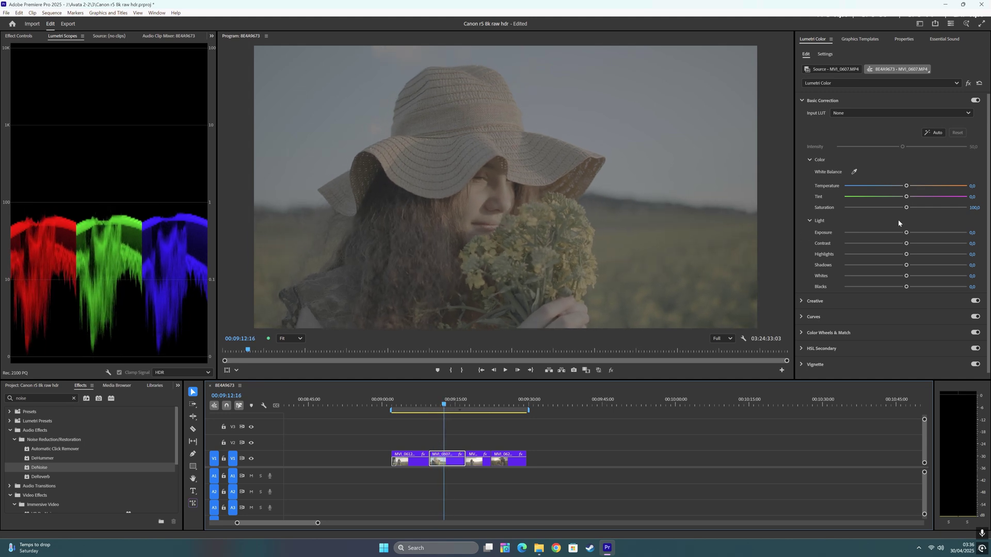
Copy MVI_0612 and paste only its Lumetri Color attributes onto MVI_0607
right_click(413, 464)
click(451, 62)
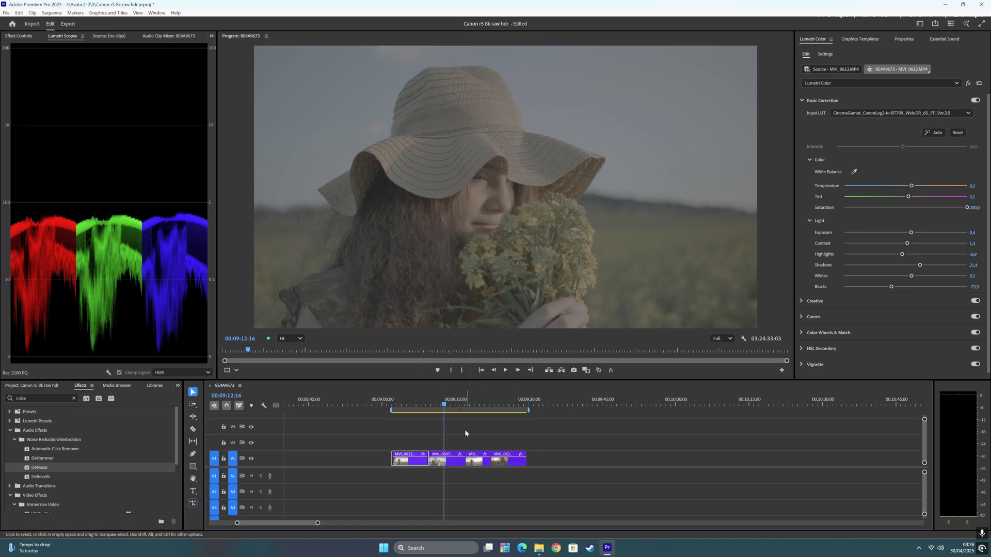
right_click(450, 465)
click(484, 75)
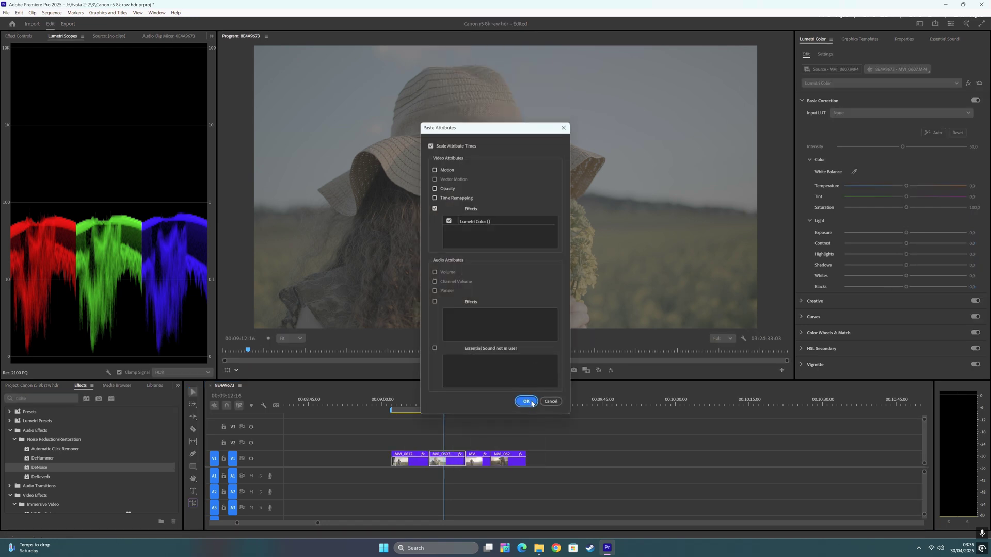
click(525, 402)
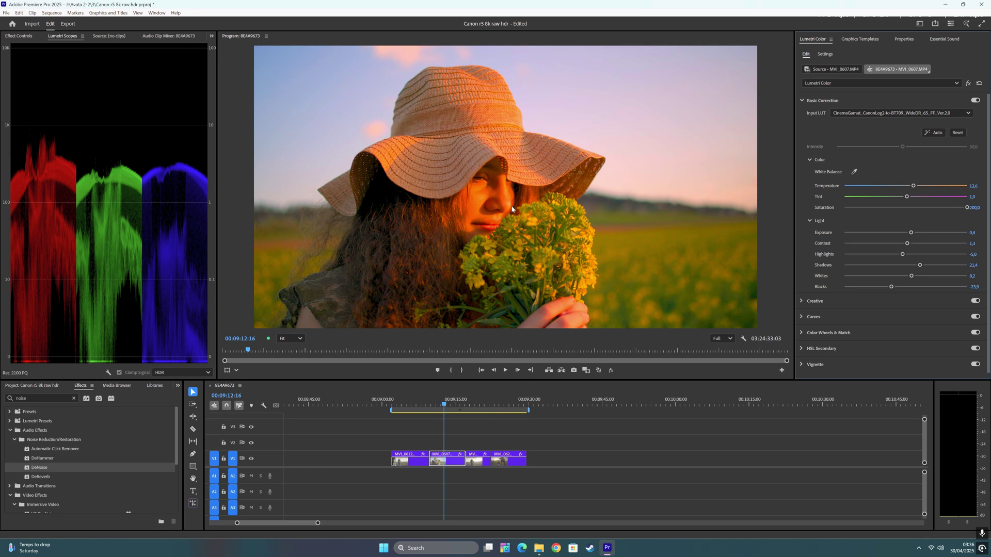
Set MVI_0607's exposure to 0.0 and fit the whole frame in the Program view
scroll(511, 209, up, 6)
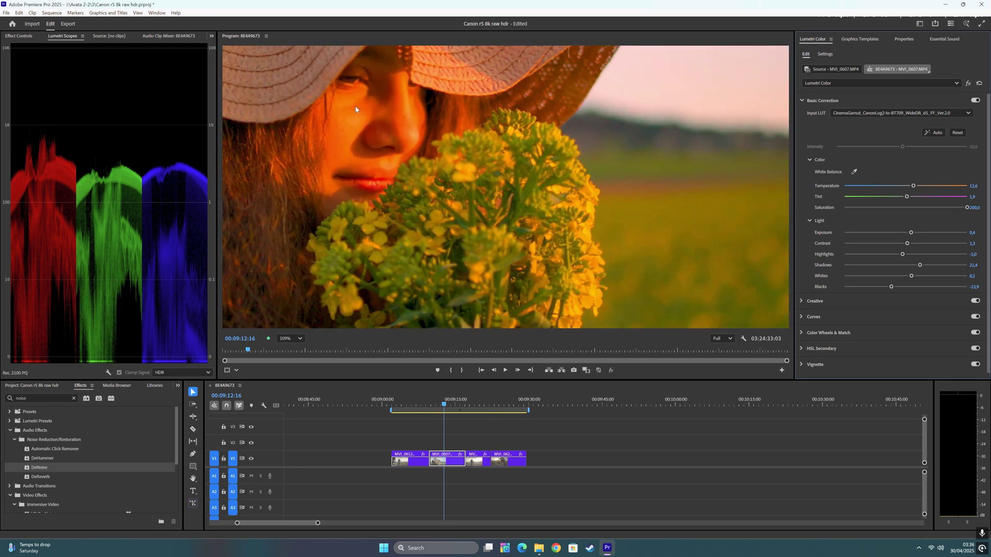
drag(911, 233, 905, 233)
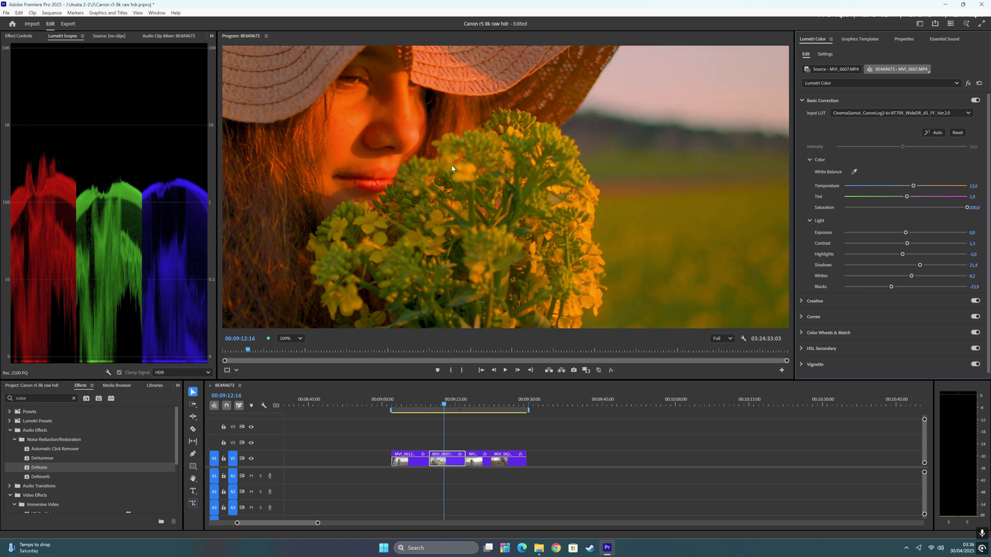
click(289, 338)
click(287, 355)
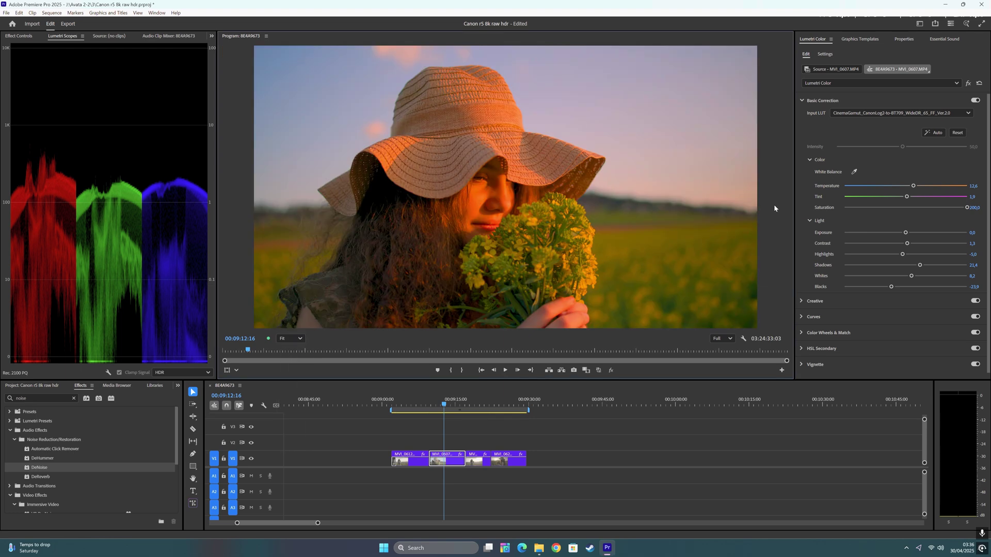
Build an HSL Secondary key by sampling the girl's face and adding more skin tones
scroll(865, 346, down, 1)
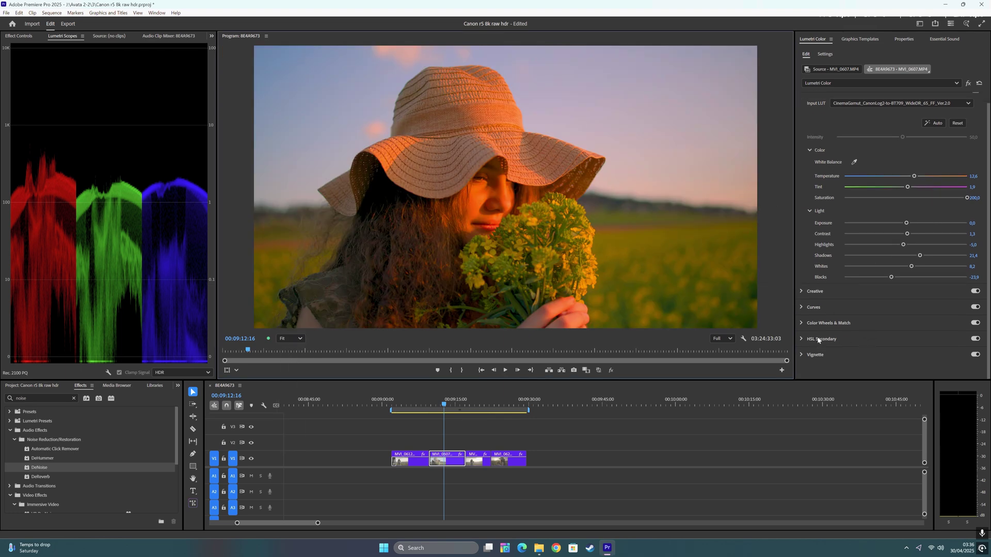
click(815, 339)
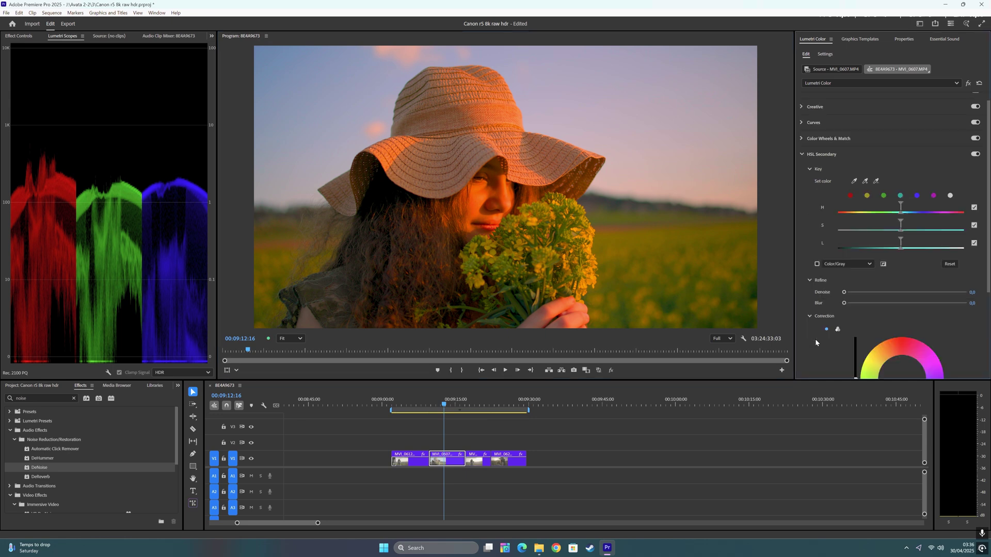
click(854, 180)
click(497, 193)
click(864, 181)
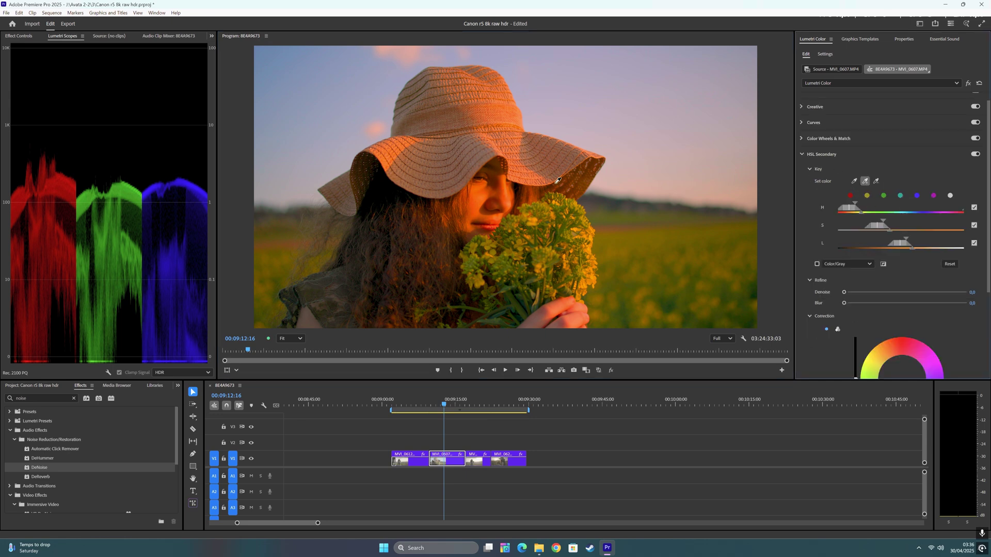
click(505, 197)
click(478, 210)
click(486, 191)
click(500, 181)
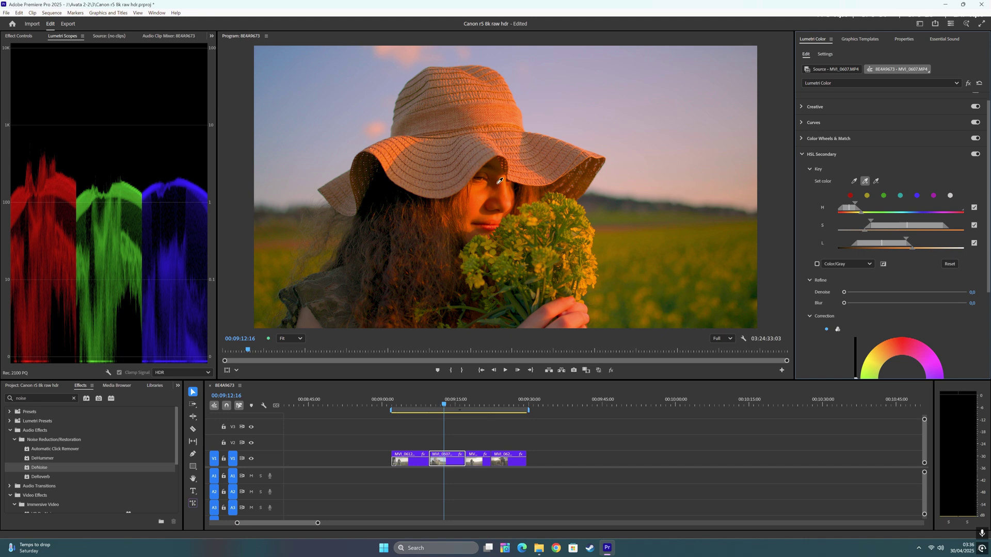
click(480, 210)
Soften the key mask to denoise 20.4 and blur 6.9, and lower the keyed skin saturation
scroll(872, 293, down, 2)
drag(845, 231, 871, 244)
scroll(829, 292, down, 1)
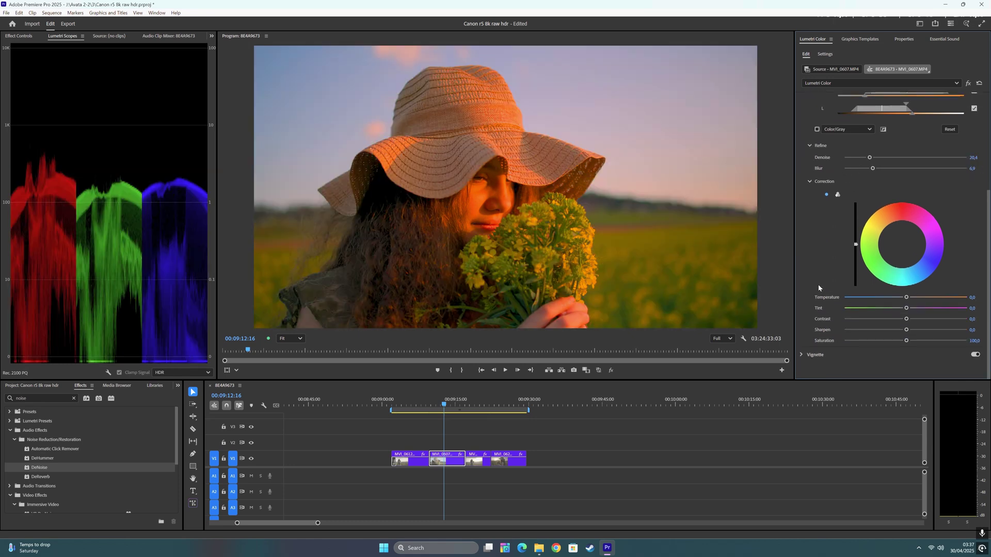
drag(907, 342, 899, 340)
scroll(822, 239, up, 5)
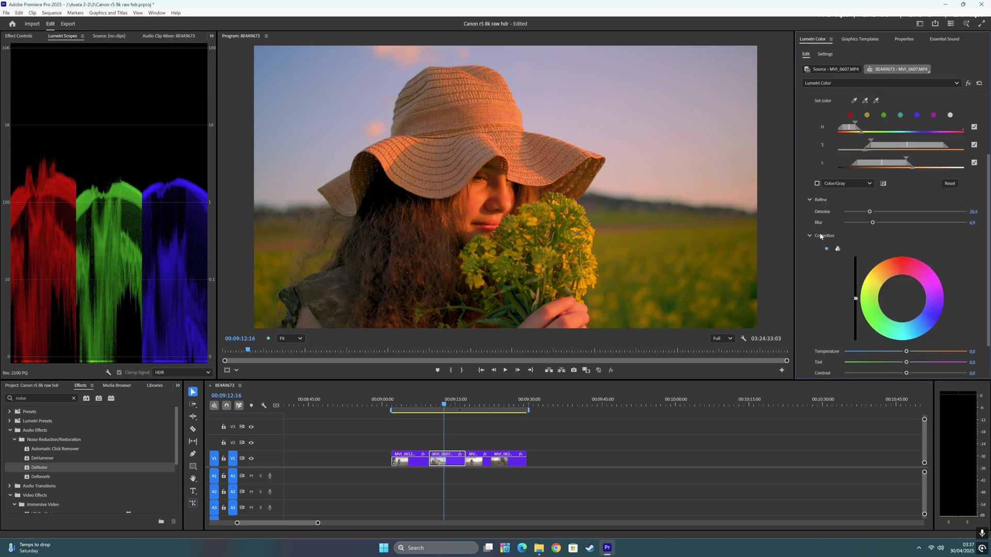
In Basic Correction, set MVI_0607's exposure to 0.4, lower highlights, and lift blacks to -25.2
click(821, 101)
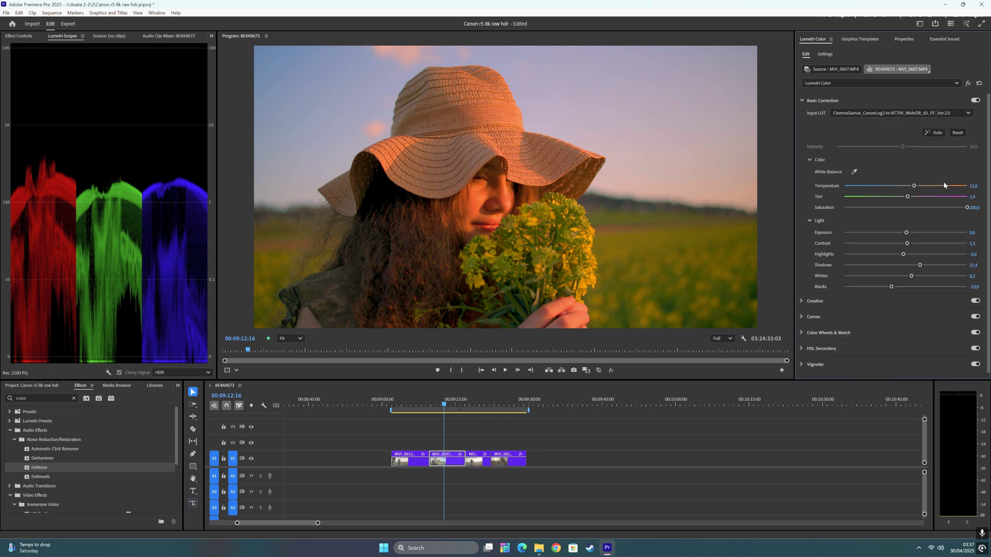
drag(905, 234, 903, 264)
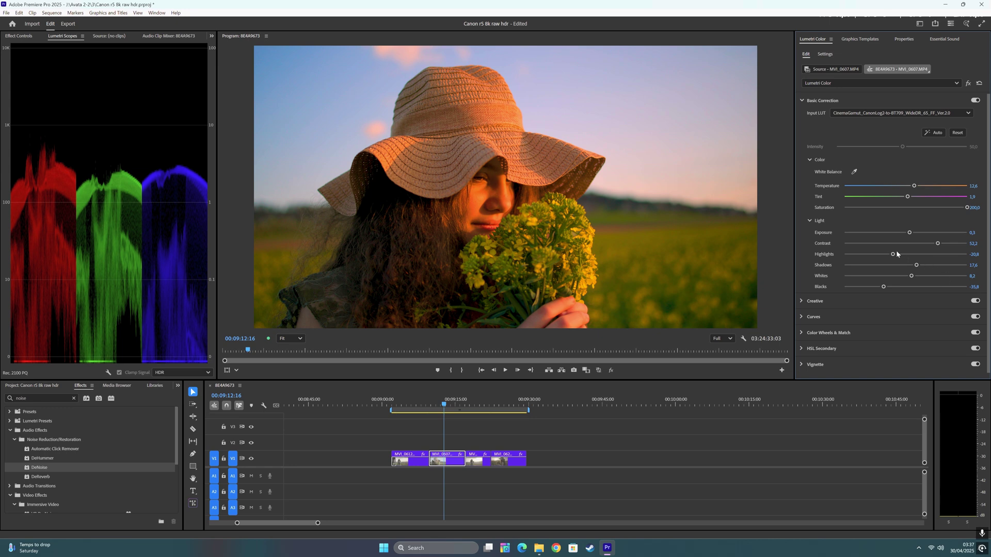
drag(896, 253, 885, 254)
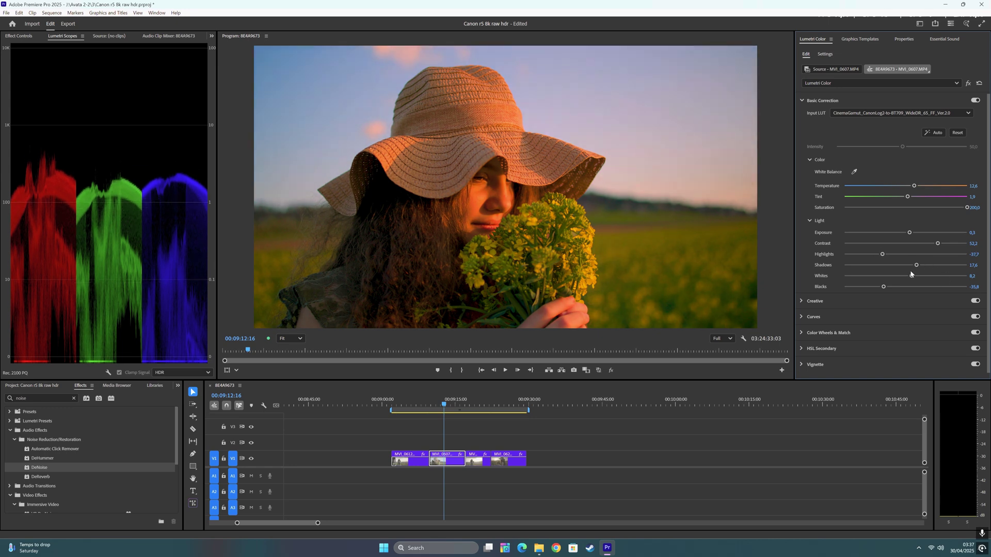
drag(884, 287, 888, 286)
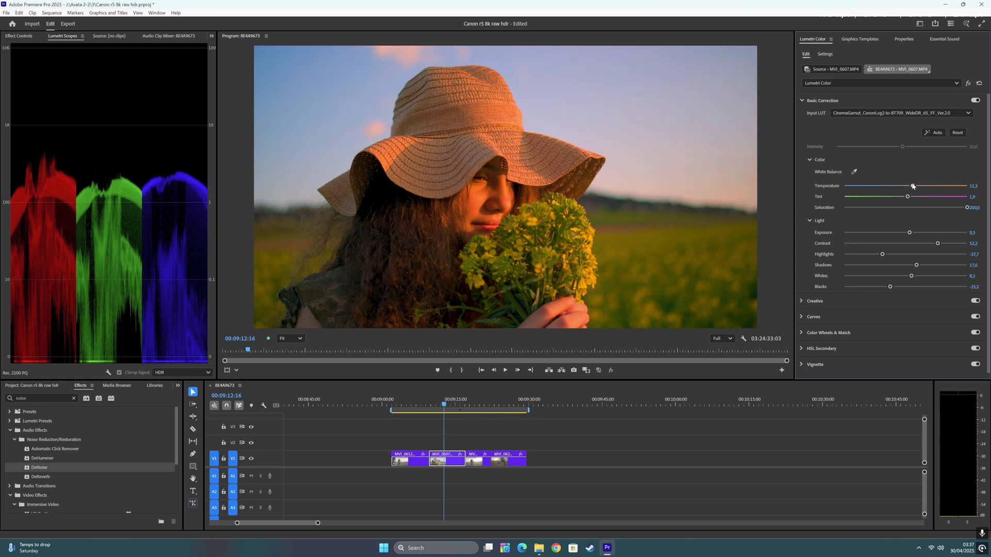
drag(909, 232, 883, 254)
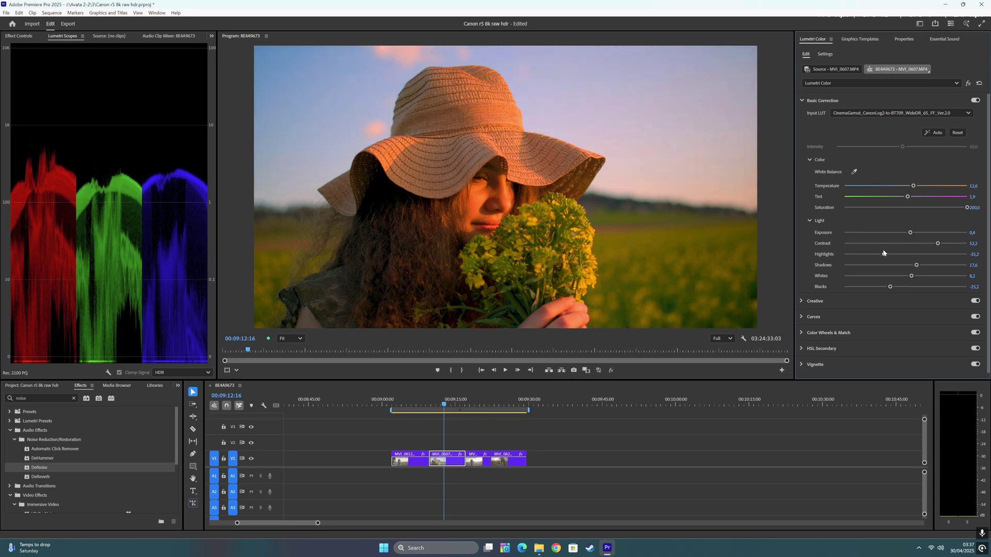
Apply the CinemaGamut CanonLog2-to-BT709 input LUT to clip MVI_0612
click(470, 459)
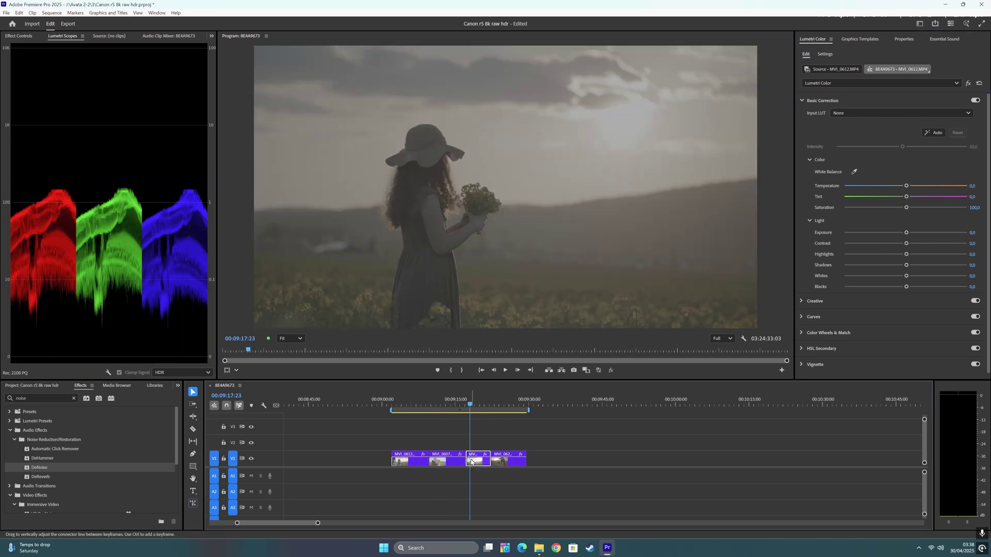
click(854, 114)
scroll(856, 410, down, 15)
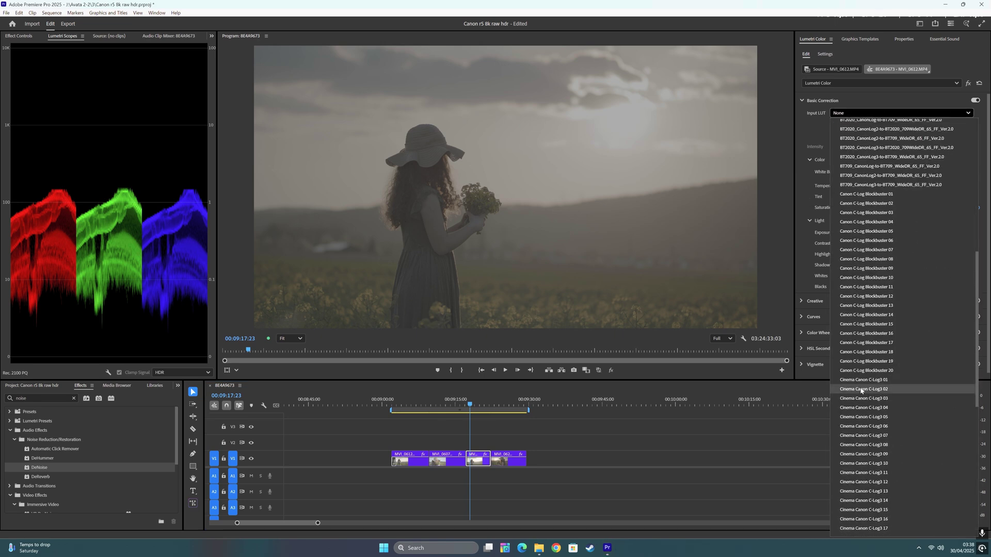
click(905, 347)
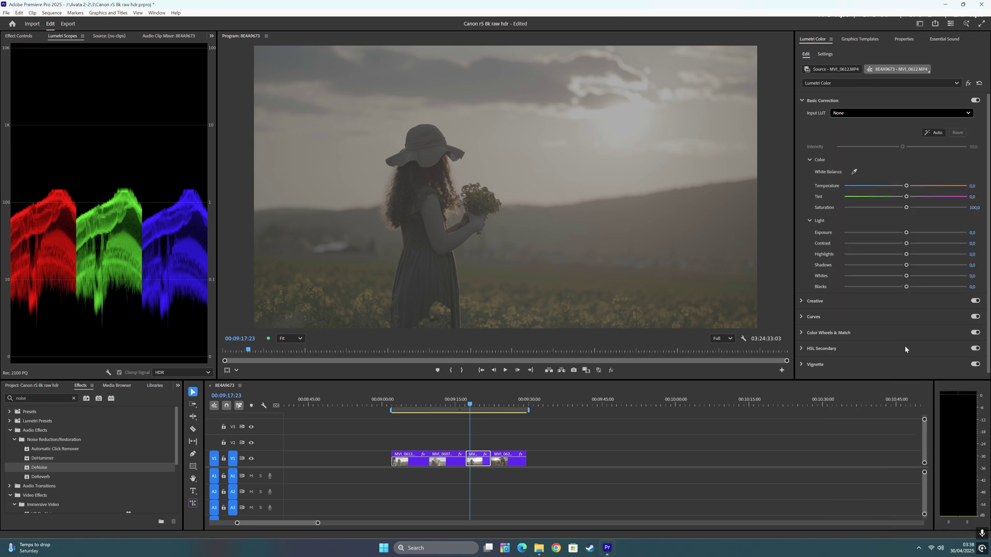
Max the saturation, boost contrast, set highlights -46.5, temperature 13.8 and shadows 23.3
drag(905, 207, 986, 208)
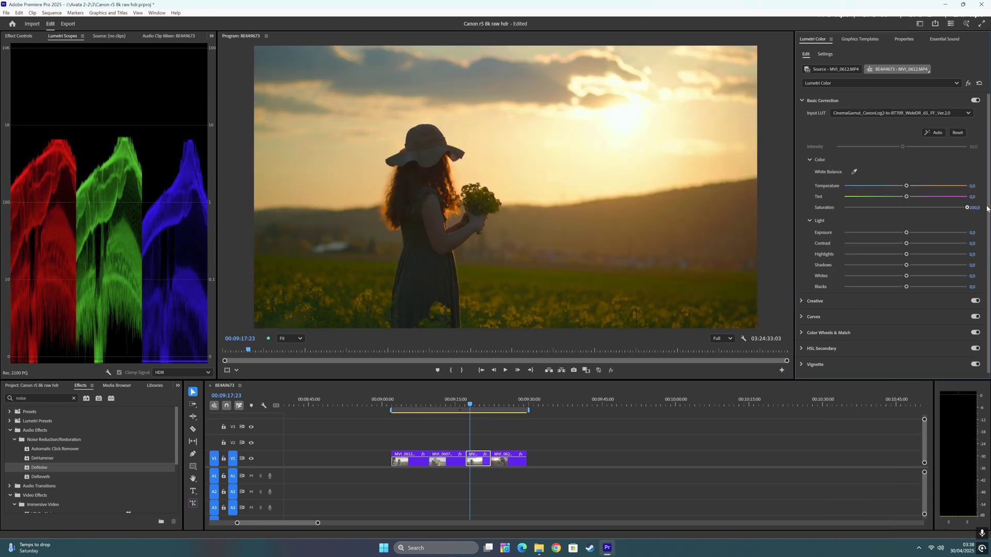
drag(906, 244, 964, 244)
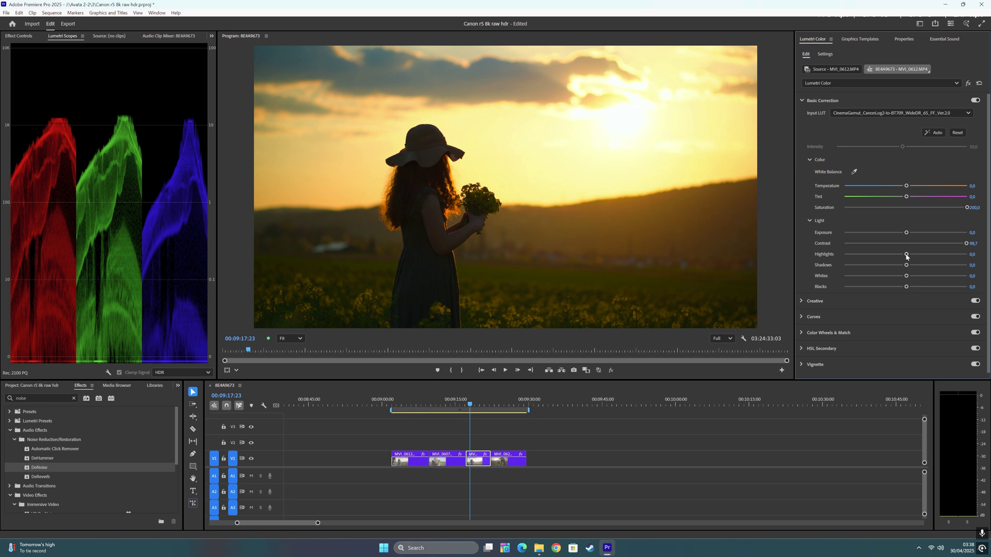
drag(906, 255, 903, 233)
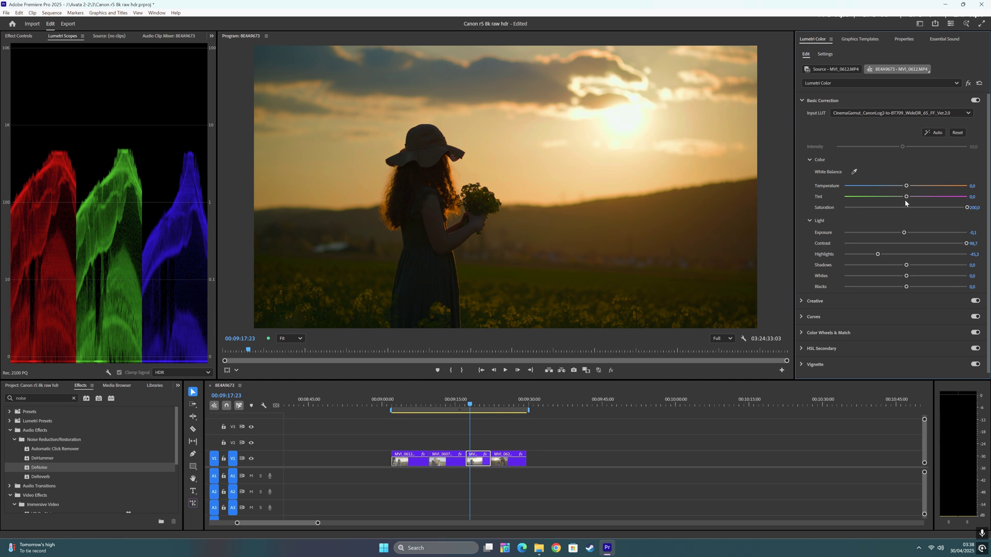
mouse_move(906, 186)
mouse_down()
mouse_move(905, 198)
mouse_move(913, 188)
mouse_up()
drag(906, 265, 872, 255)
Undo the highlights change back to -42.8 and set exposure to 0.0
key(ctrl+z)
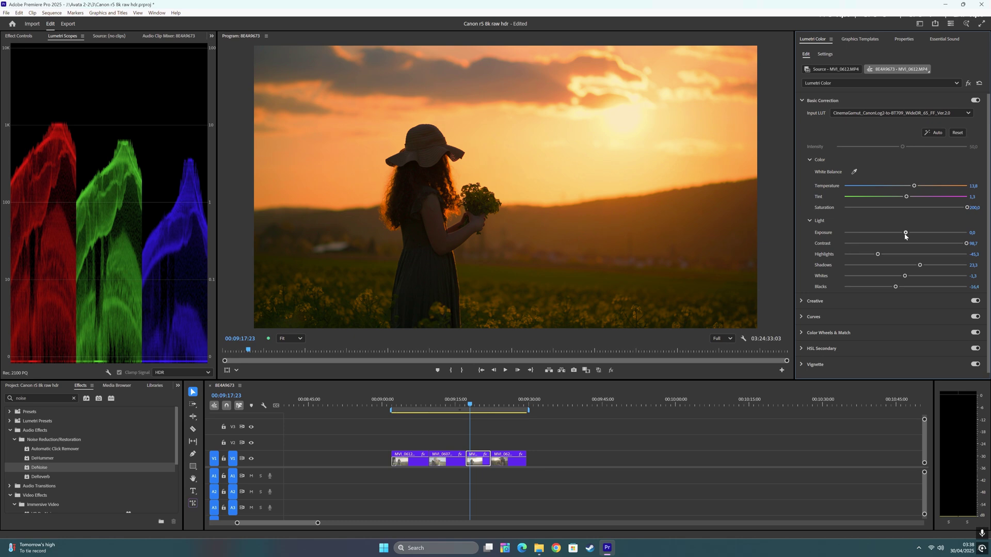
drag(904, 233, 905, 233)
Copy the sunset clip MVI_0612 and paste its Lumetri Color grade onto MVI_0621
right_click(479, 459)
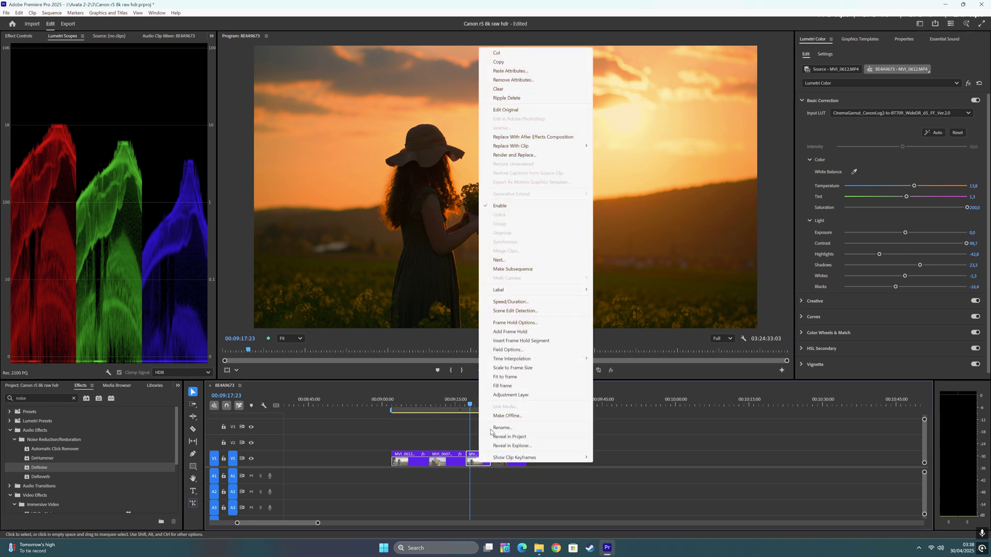
key(Escape)
click(509, 464)
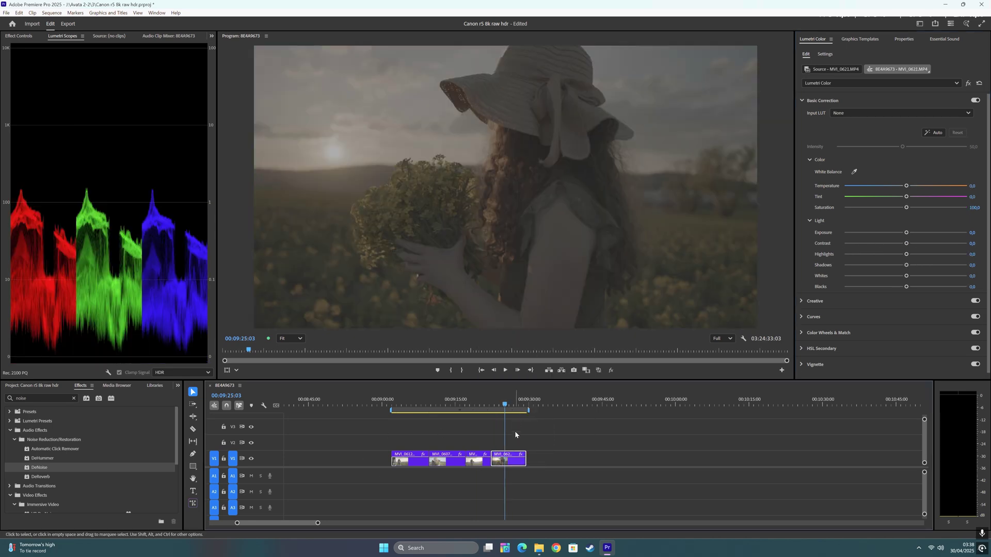
right_click(509, 463)
click(536, 71)
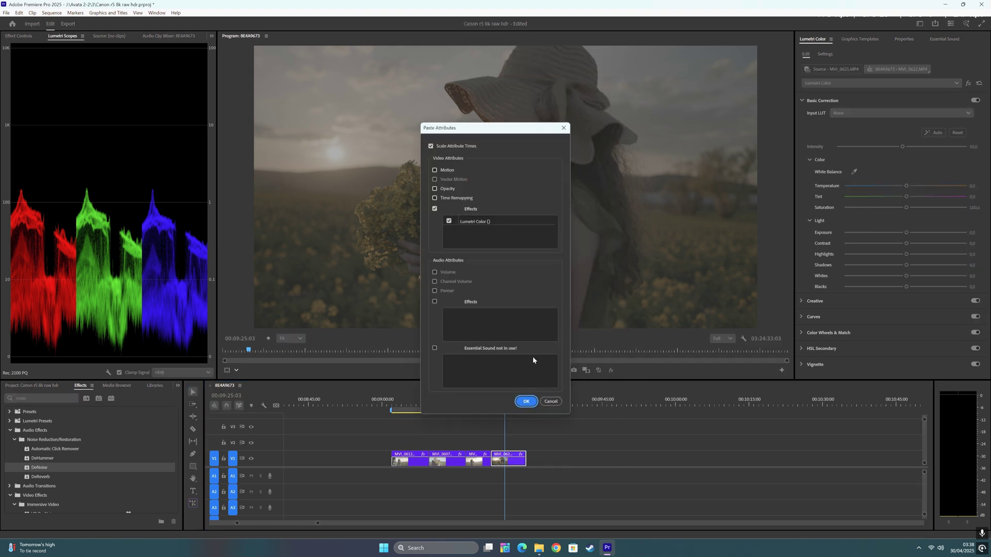
click(526, 402)
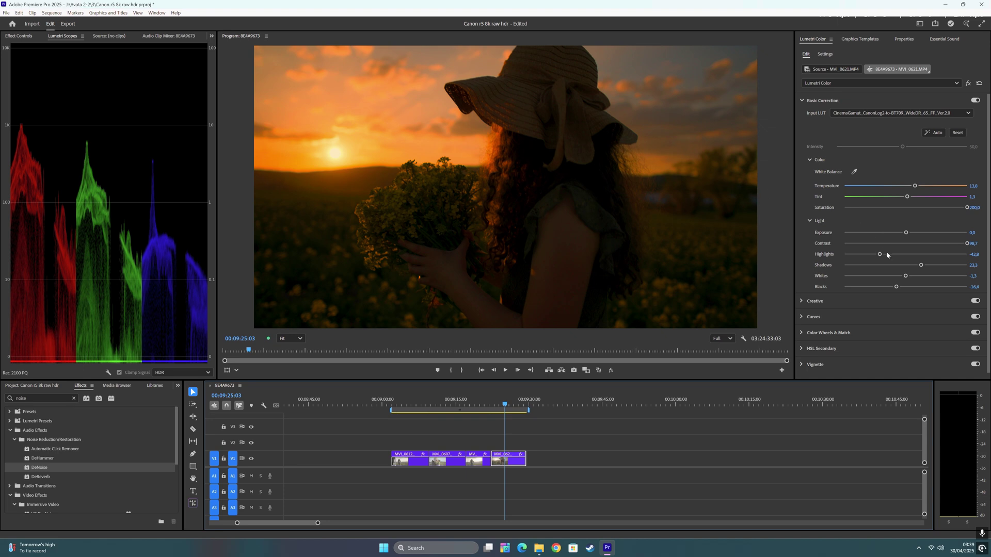
Lift MVI_0621's shadows and blacks while pulling the highlights down further
drag(921, 265, 944, 266)
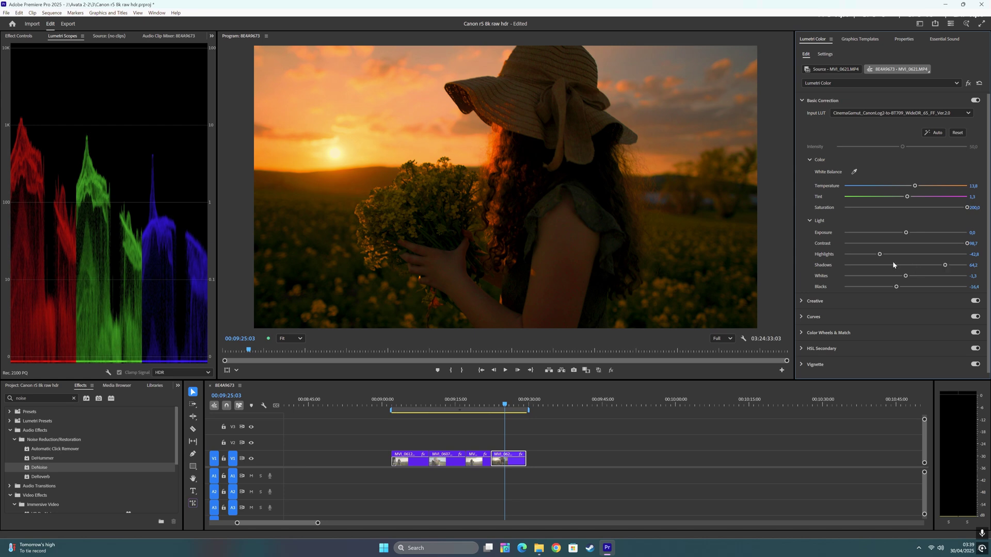
drag(879, 256, 906, 233)
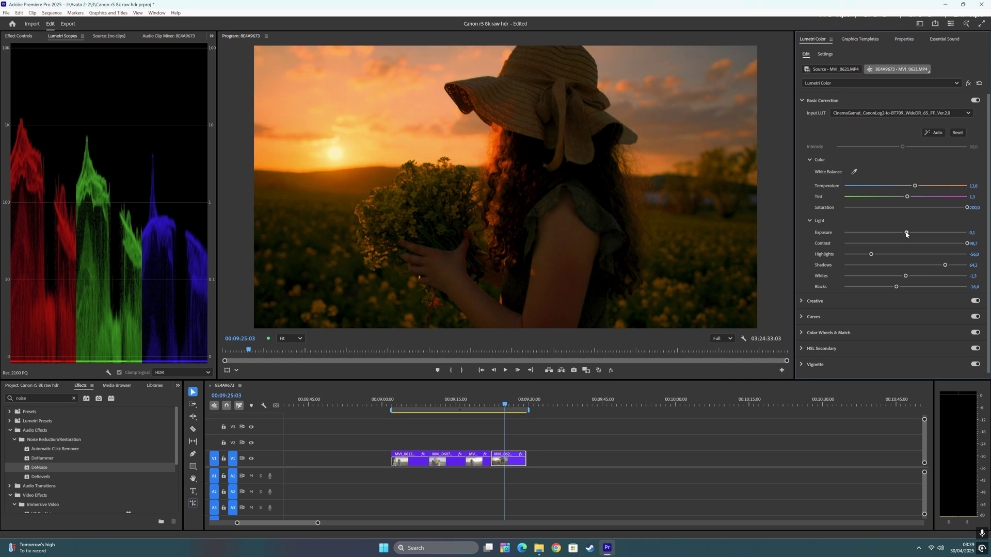
drag(897, 288, 920, 286)
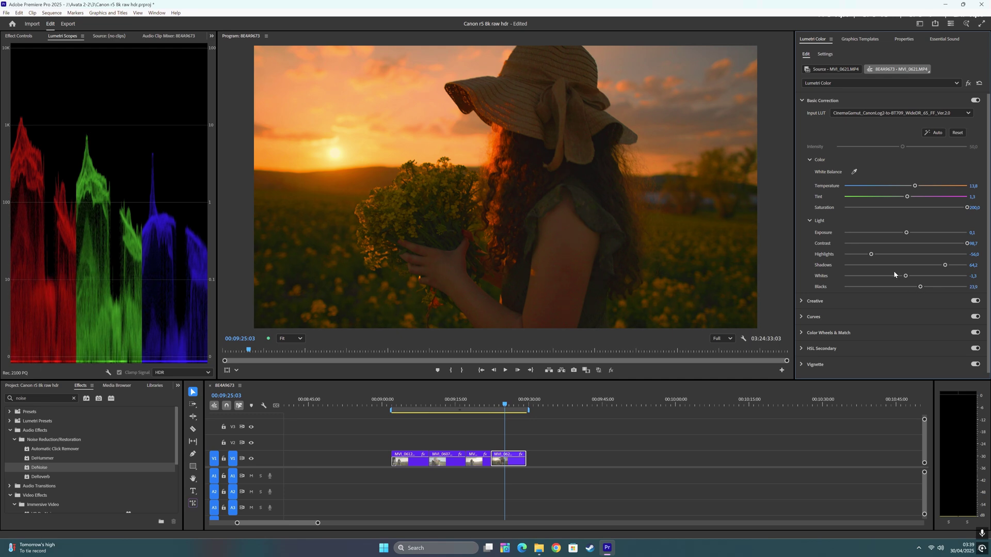
drag(872, 255, 867, 255)
drag(945, 265, 931, 265)
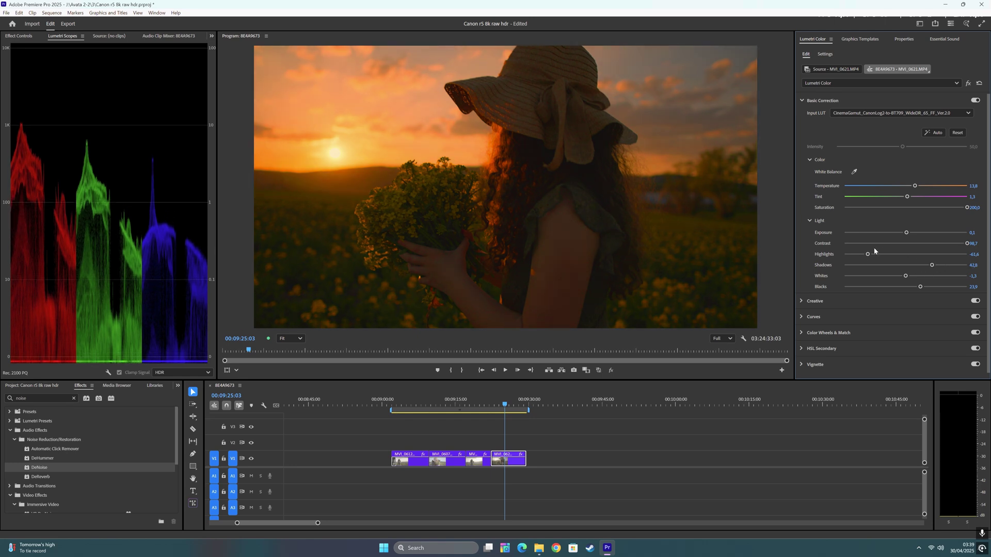
mouse_move(868, 255)
mouse_down()
mouse_move(890, 257)
mouse_move(875, 257)
mouse_up()
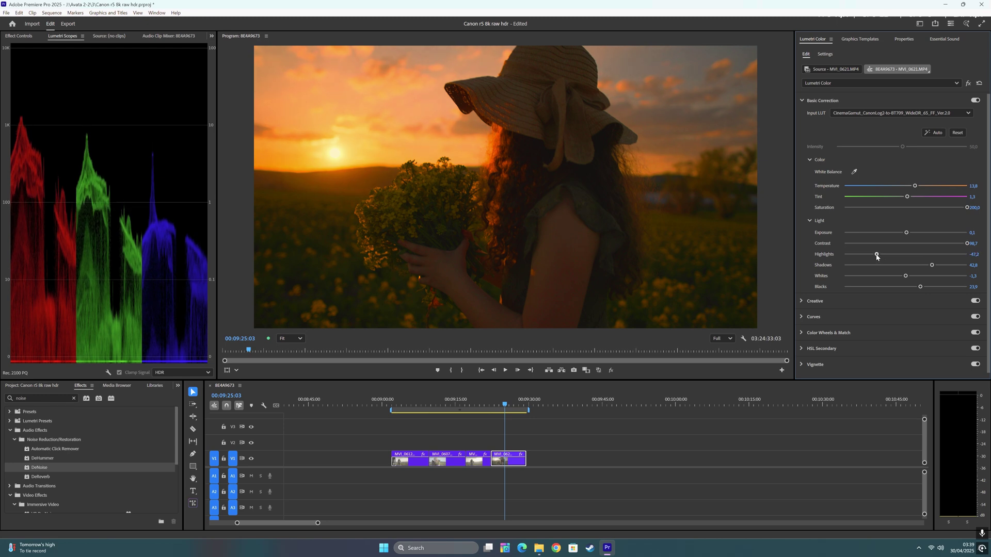
Cool temperature slightly, set shadows 40.3, ease highlights to about -74, then return to MVI_0612
drag(916, 185, 914, 185)
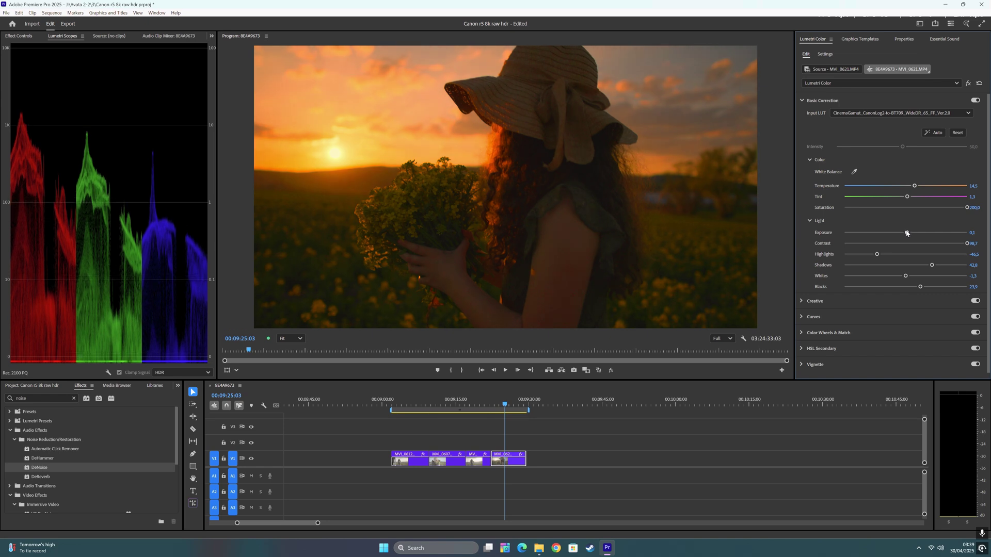
drag(930, 265, 853, 247)
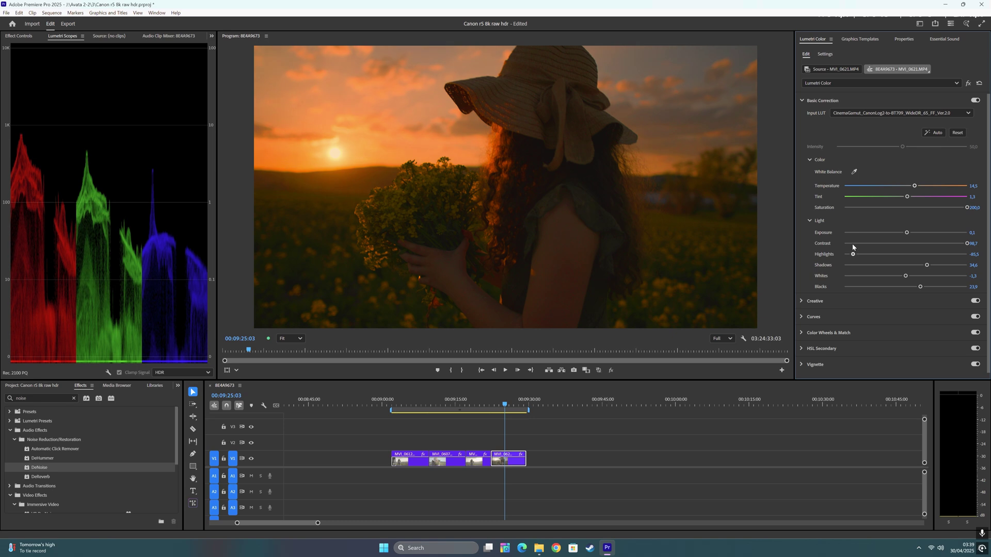
drag(926, 267, 929, 265)
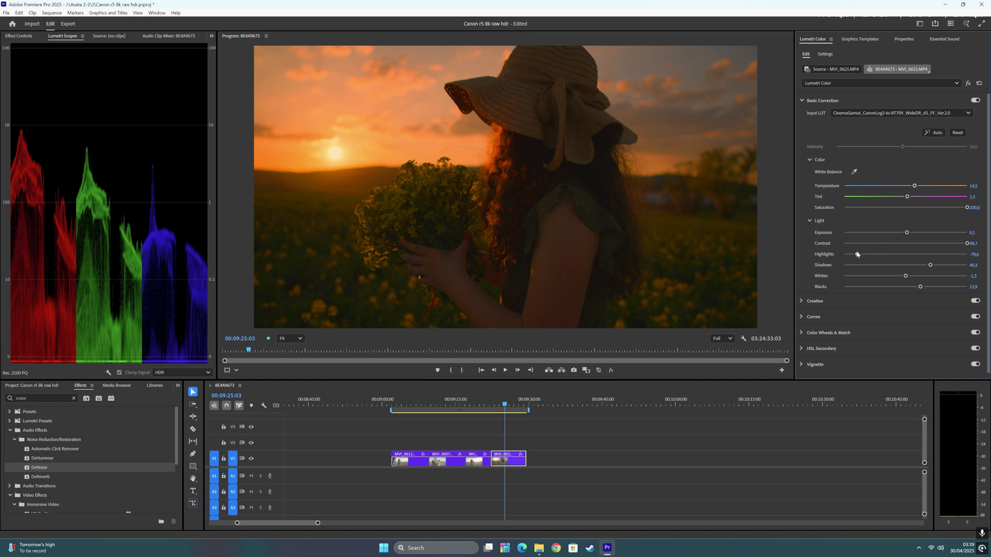
drag(856, 255, 858, 253)
mouse_move(403, 396)
mouse_down()
mouse_move(519, 410)
mouse_move(414, 408)
mouse_up()
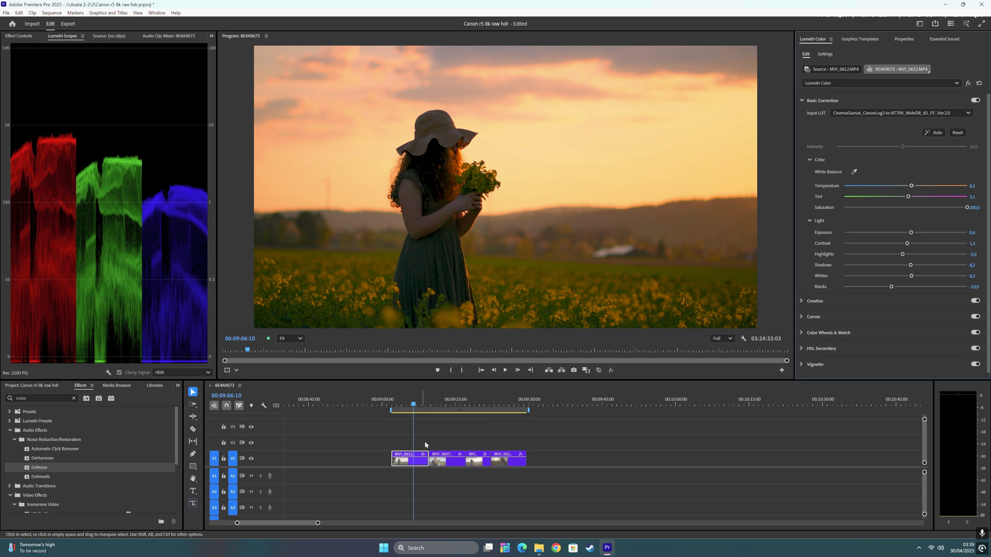
Send the 8EA9673 sequence to Adobe Media Encoder from the File > Export menu
click(5, 12)
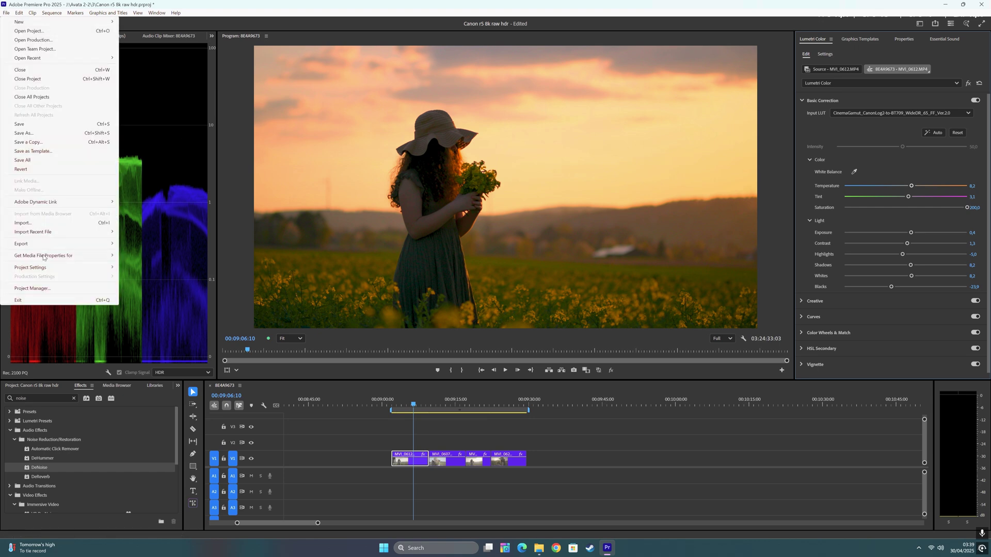
mouse_move(42, 247)
click(6, 12)
click(6, 13)
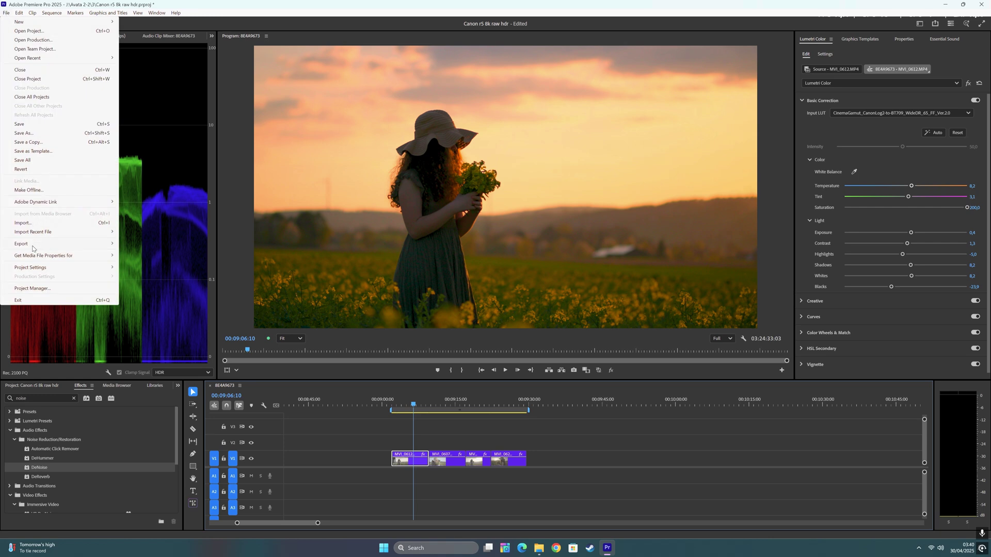
mouse_move(34, 244)
click(166, 253)
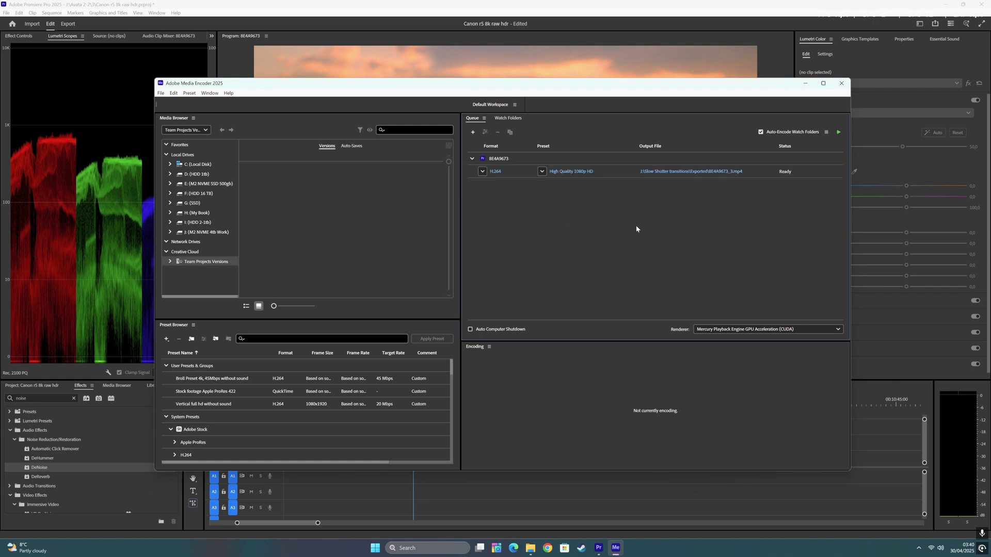
Change the queued job's export format to HEVC (H.265), Match Source - High Bitrate at 3840x2160
click(577, 170)
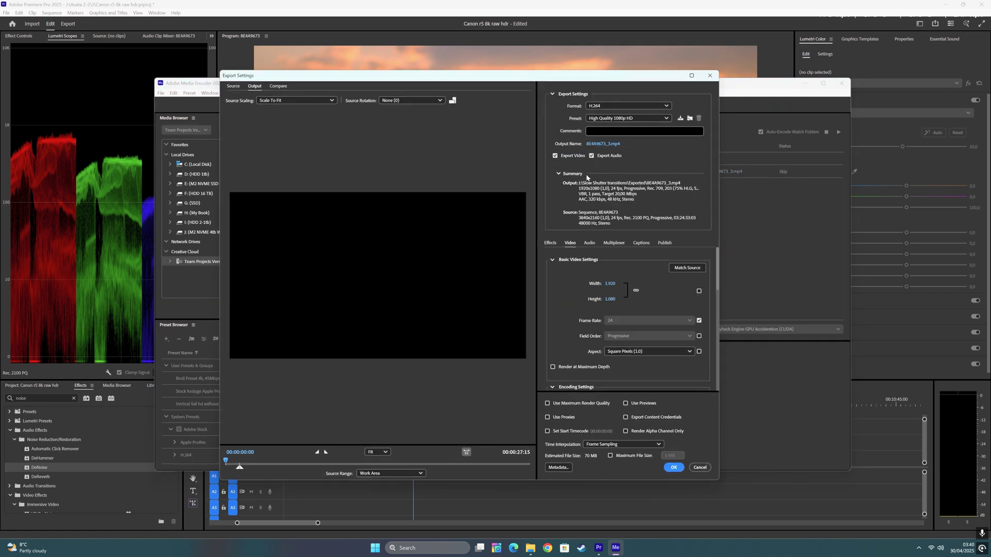
click(628, 107)
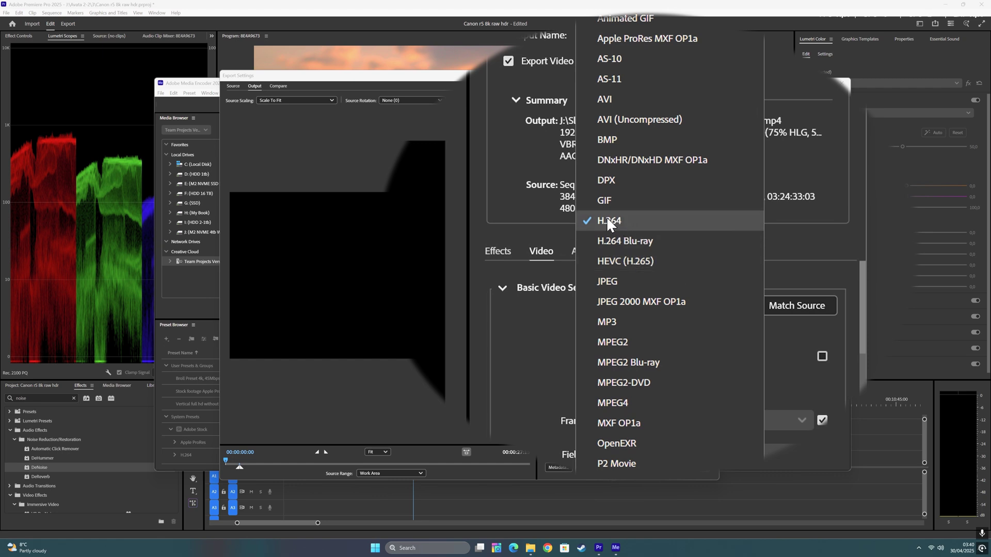
click(651, 259)
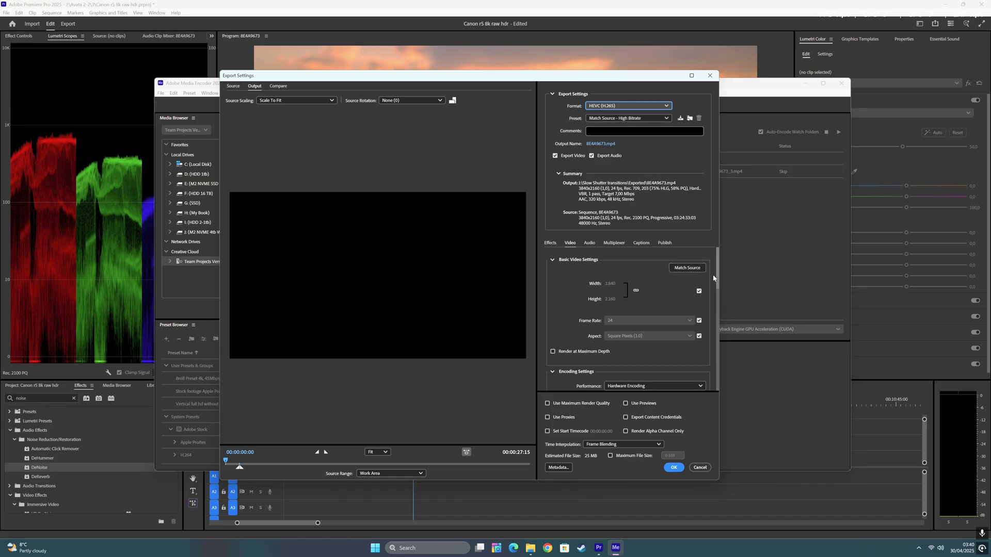
Enable maximum render depth and quality, with software encoding, Main 10 profile and High tier
scroll(576, 293, down, 1)
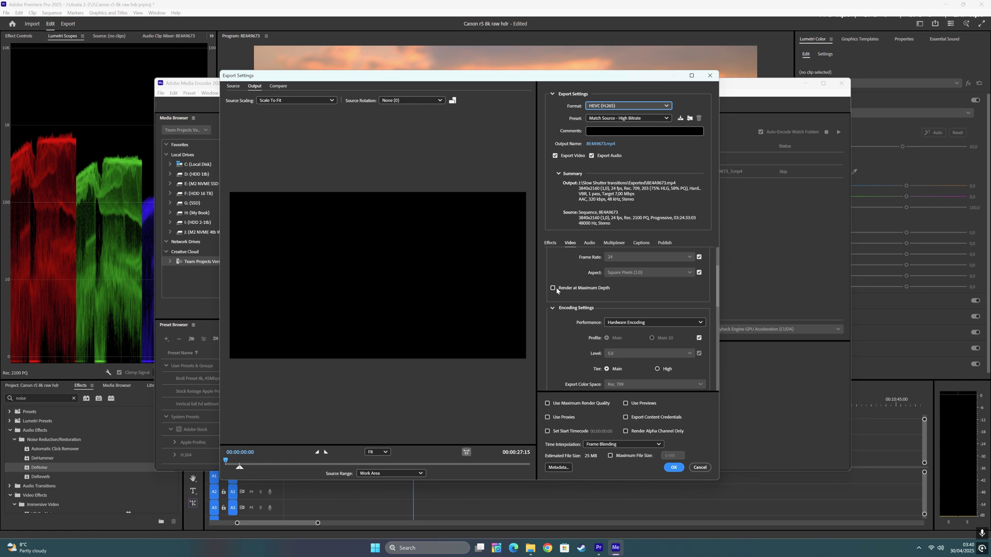
click(553, 288)
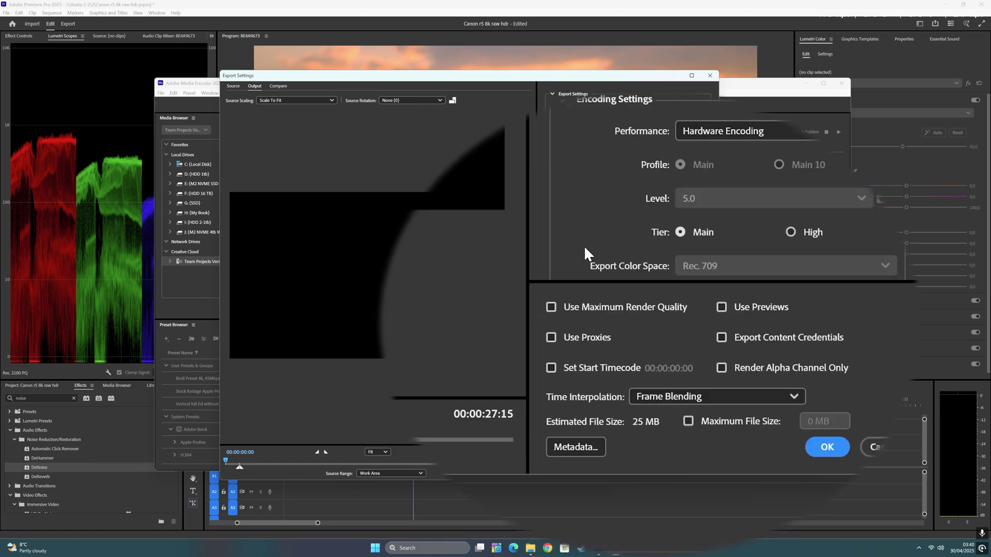
click(551, 308)
click(777, 131)
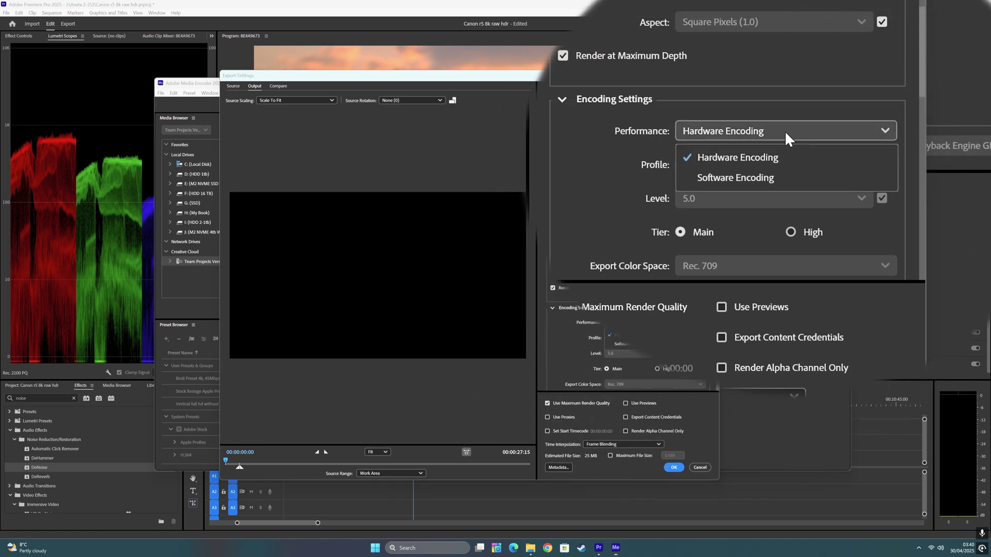
click(730, 177)
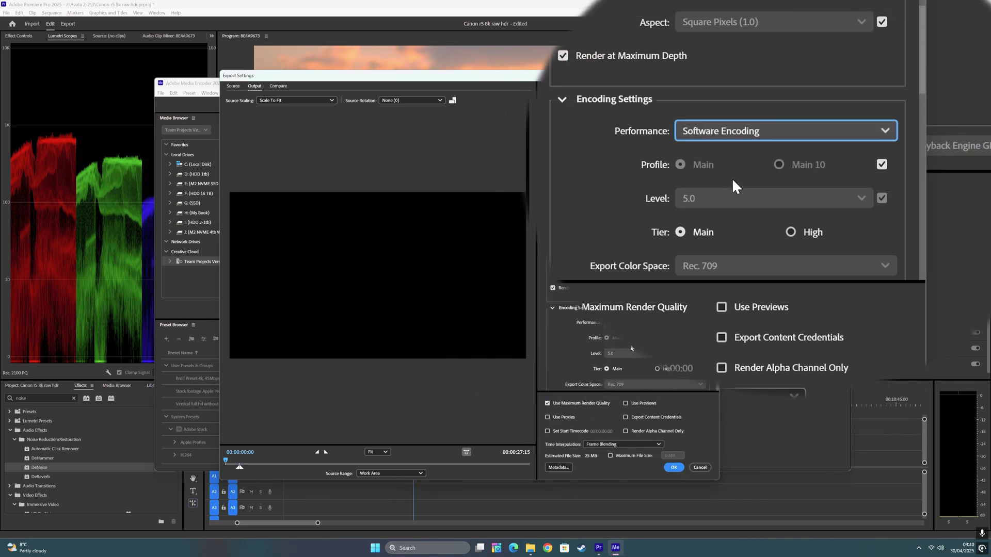
click(881, 165)
click(778, 164)
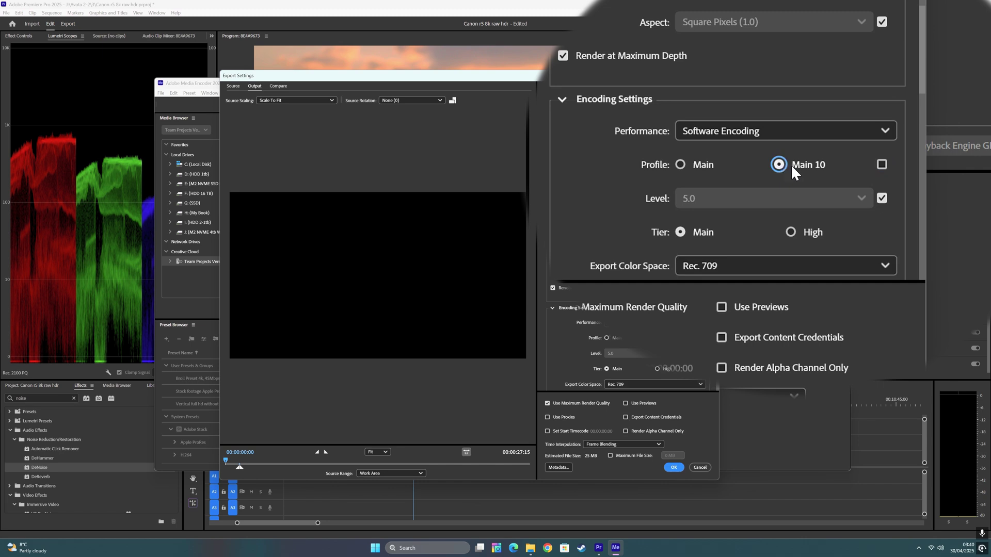
click(789, 232)
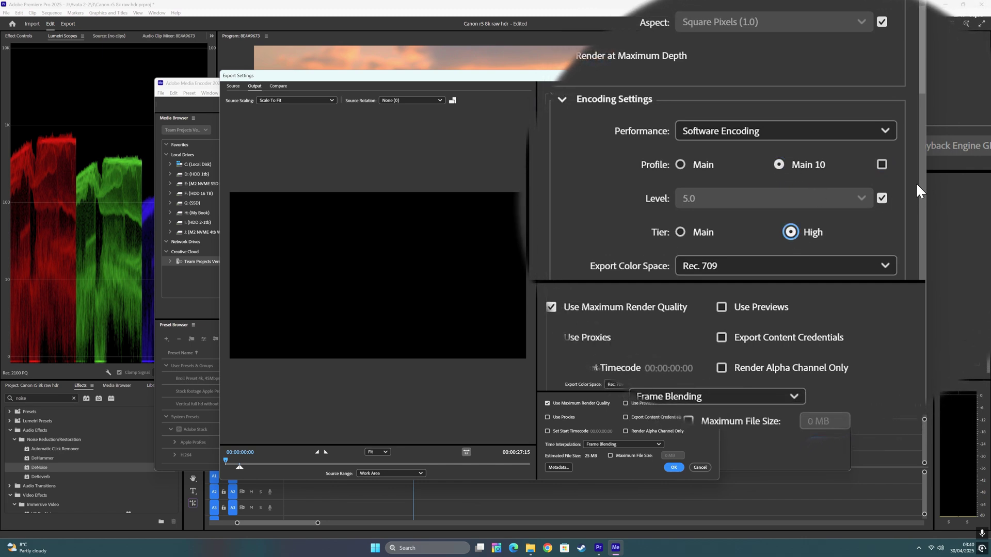
Set the export color space to Rec. 2100 PQ, keeping 203-nit HDR graphics white
drag(924, 89, 924, 144)
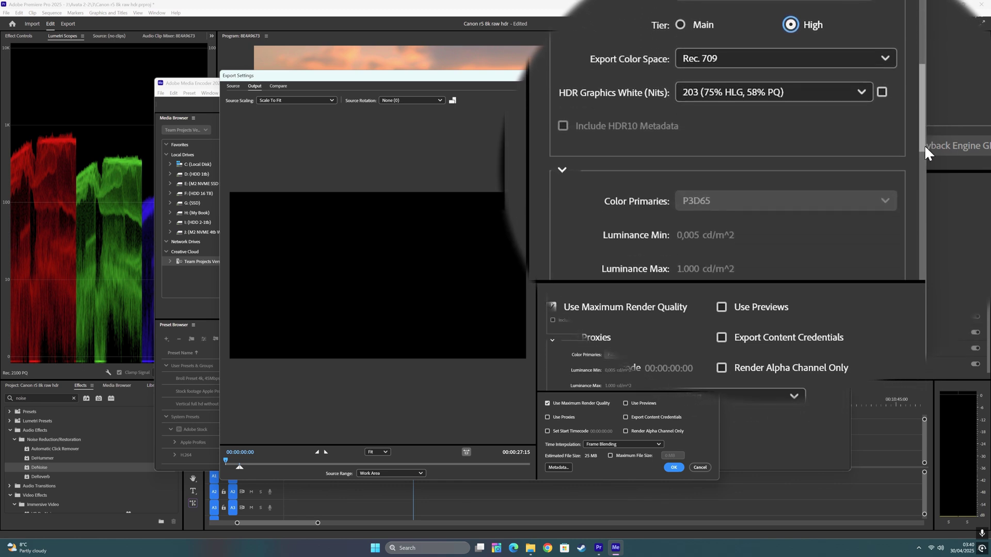
click(854, 161)
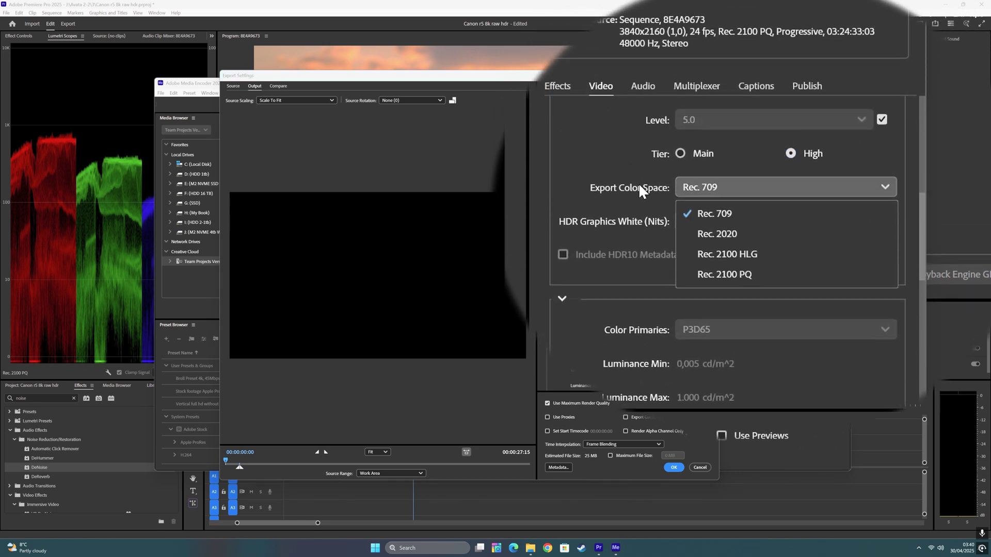
click(720, 274)
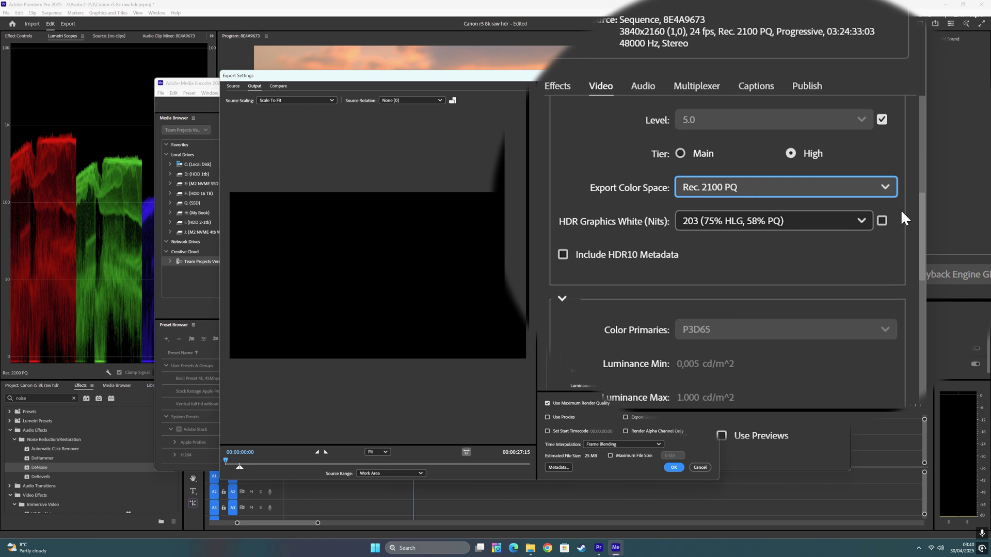
mouse_move(920, 239)
mouse_down()
mouse_move(920, 212)
mouse_move(918, 246)
mouse_up()
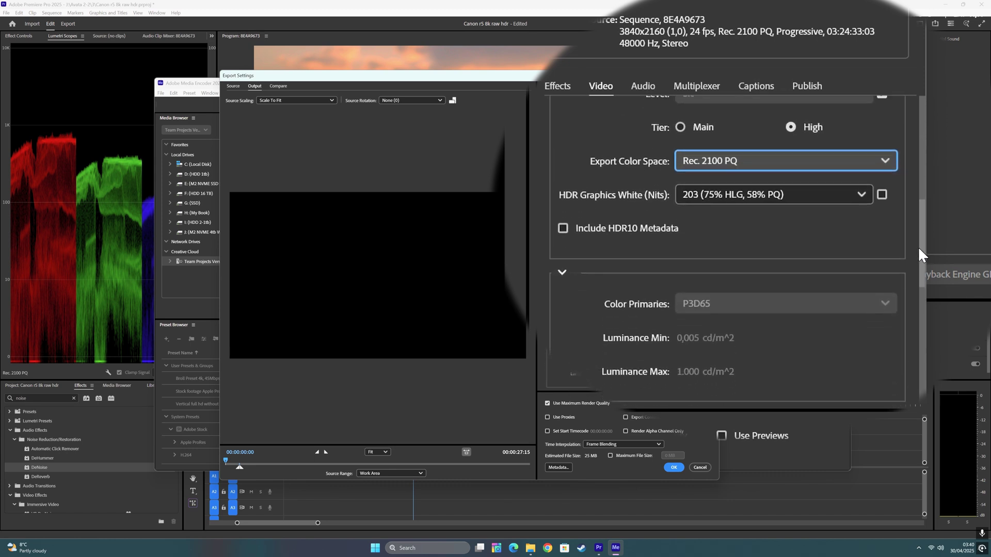
click(810, 189)
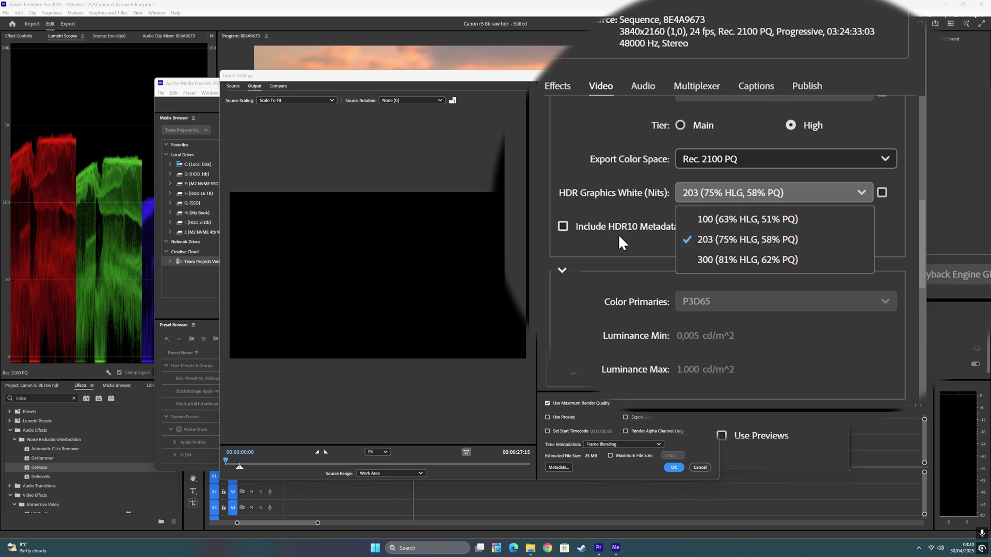
click(590, 238)
drag(919, 228, 916, 338)
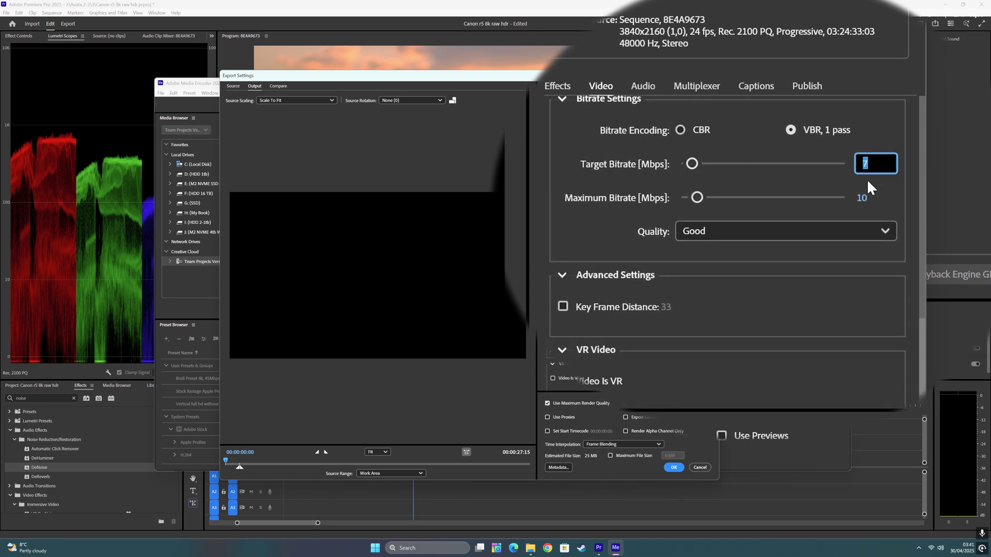
Enter 75 Mbps as the target bitrate and choose Higher encoding quality
text(75)
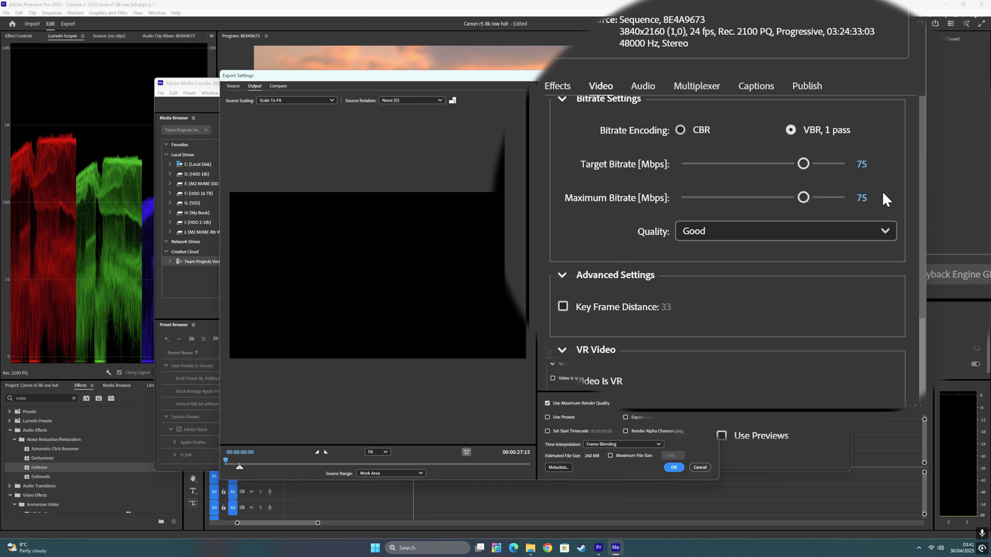
click(745, 229)
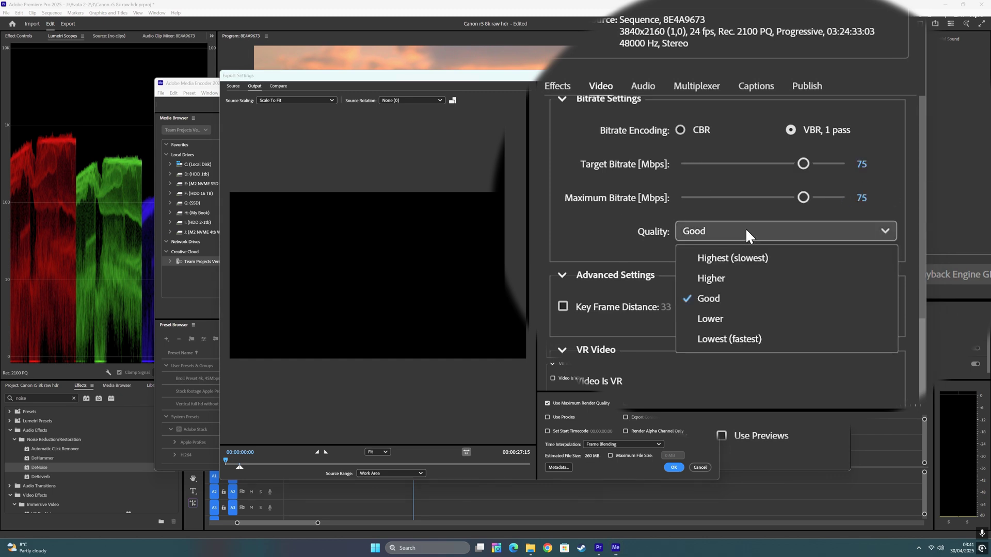
click(726, 278)
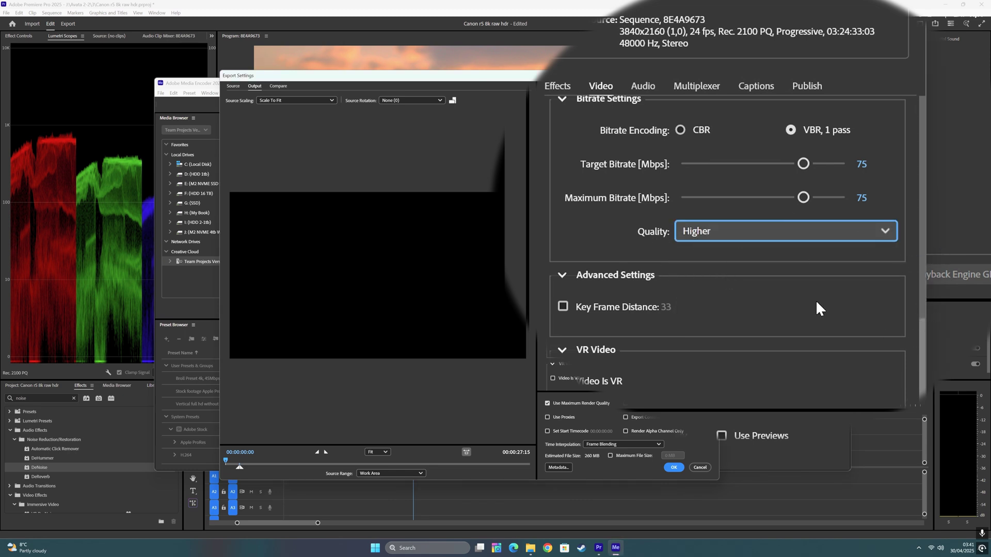
scroll(717, 360, up, 5)
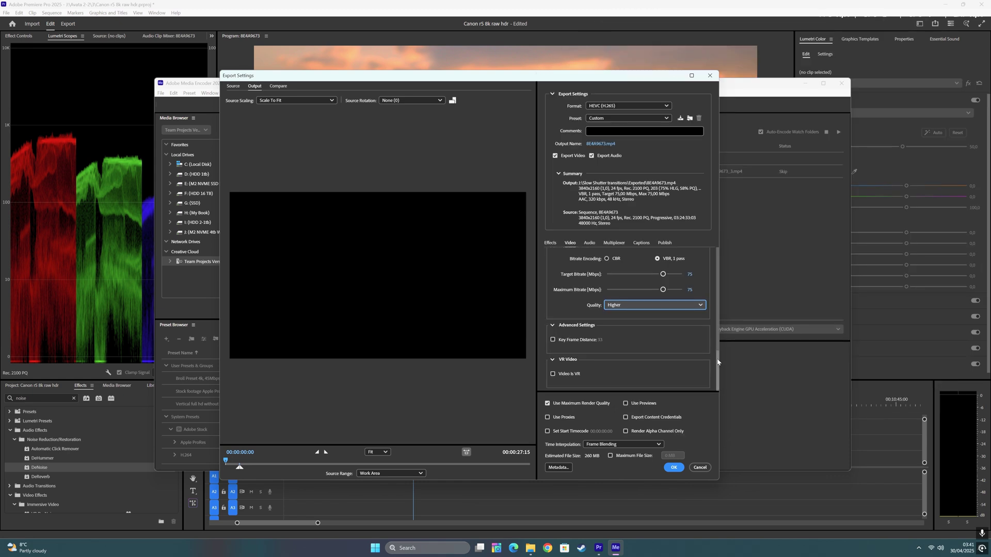
Turn on Include HDR10 Metadata and keep P3D65 as the color primaries
click(563, 334)
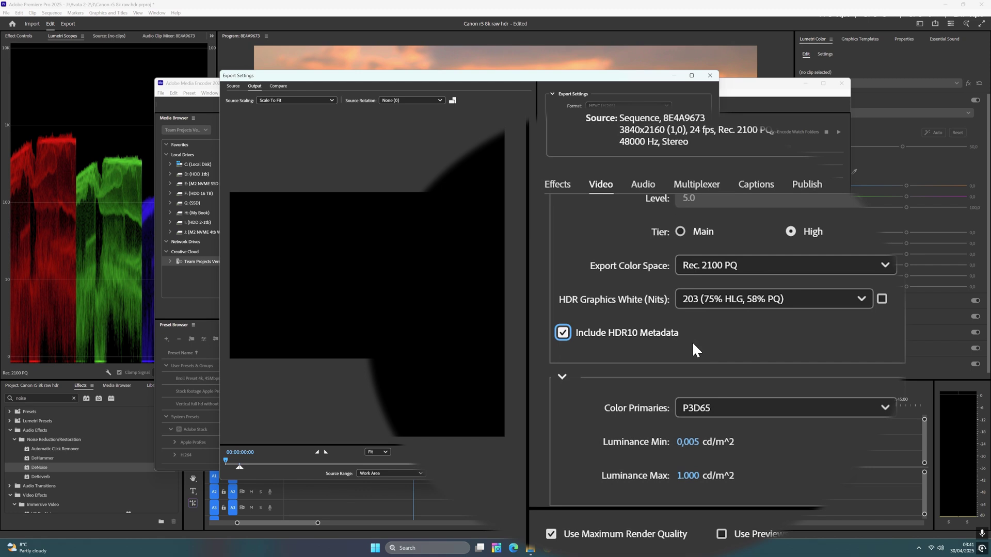
click(723, 406)
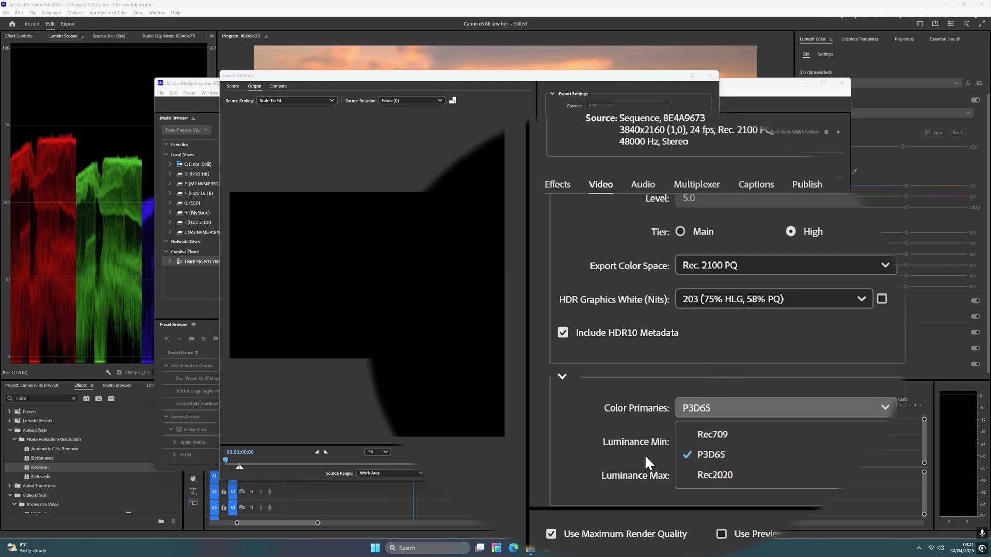
click(741, 360)
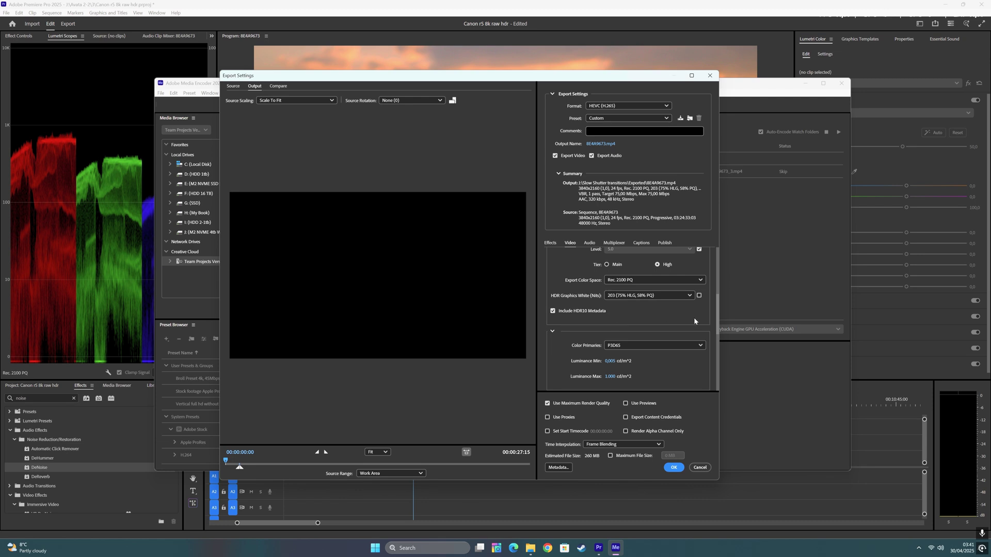
drag(718, 320, 714, 377)
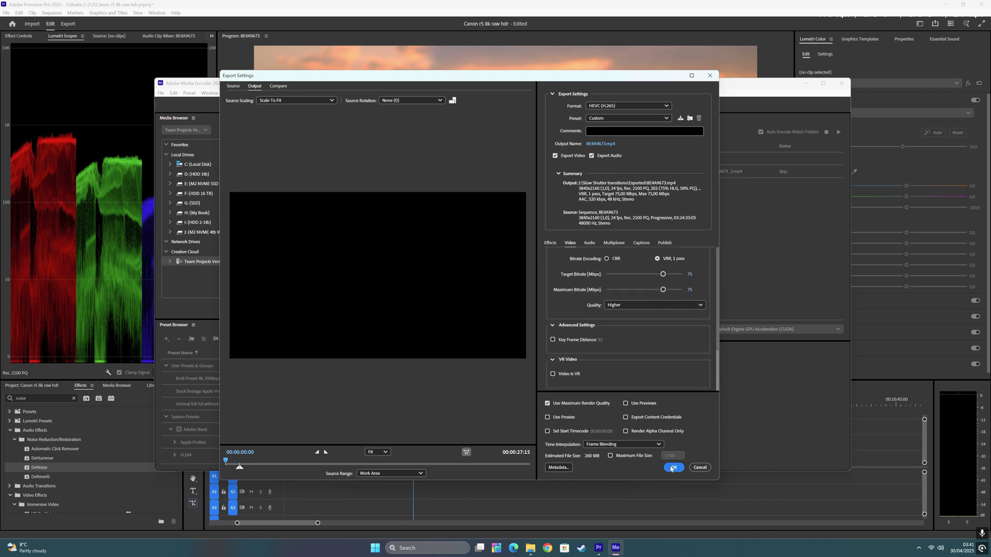
Confirm the HEVC export settings and start encoding 8EA9673_1.mp4 from the queue
click(672, 467)
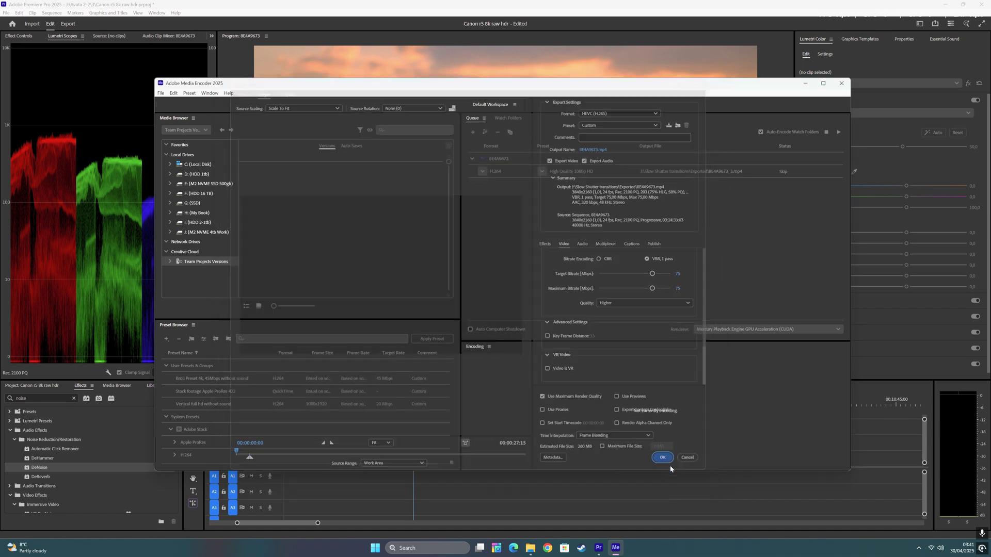
click(837, 132)
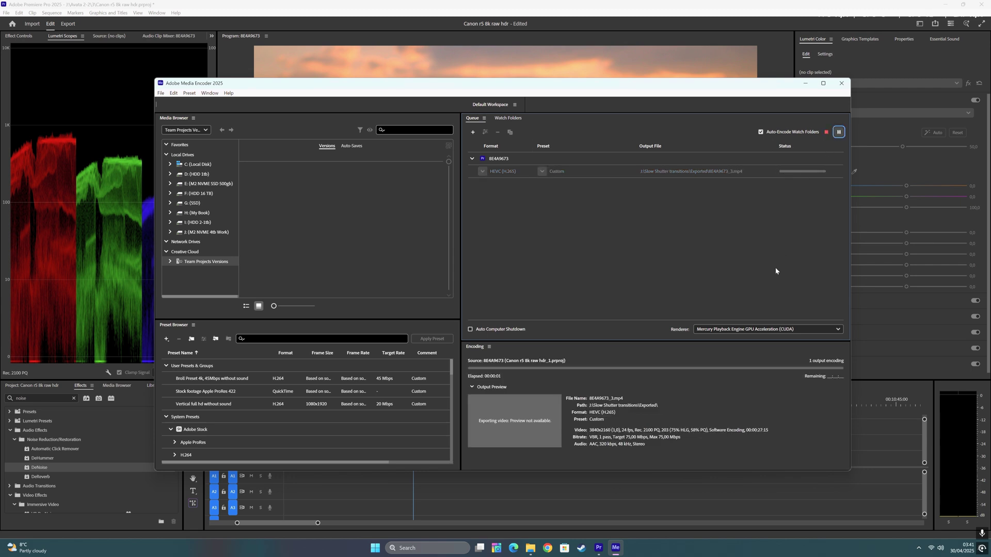